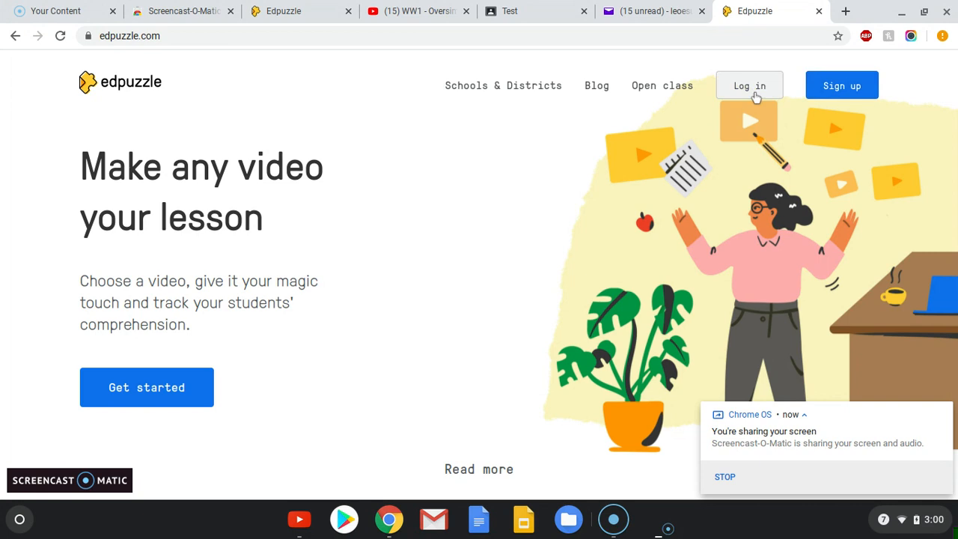
Open the Edpuzzle teacher login form and enter the account username in the Email field.
left_click(753, 90)
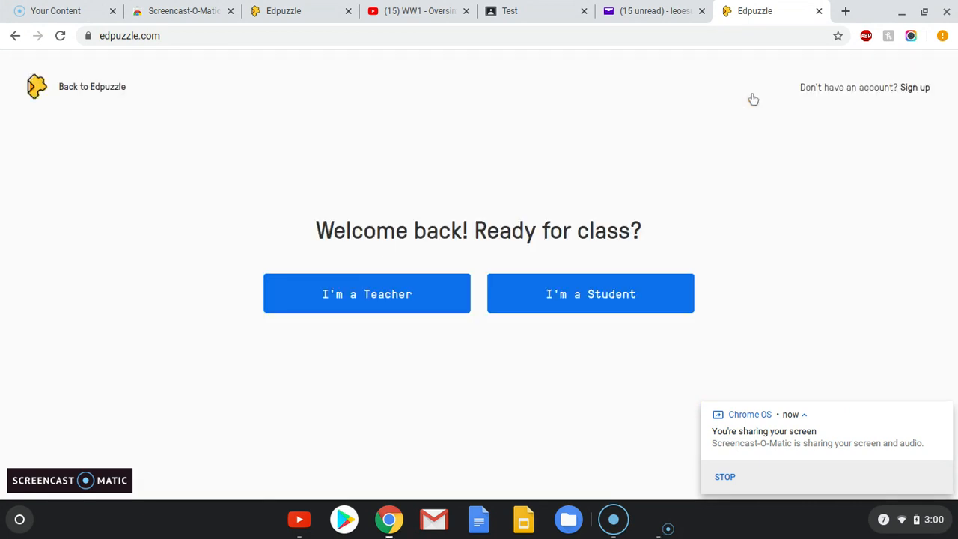
left_click(353, 300)
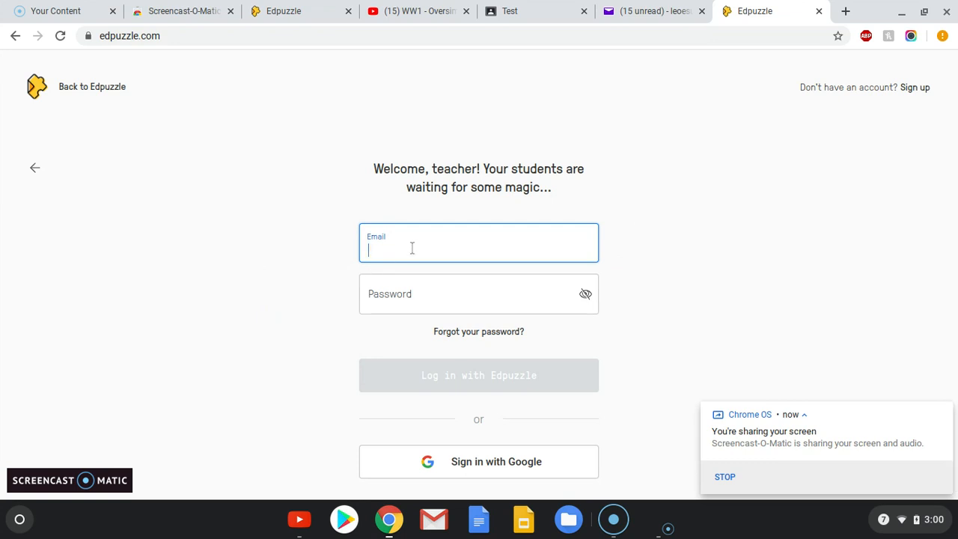
type("leoesu")
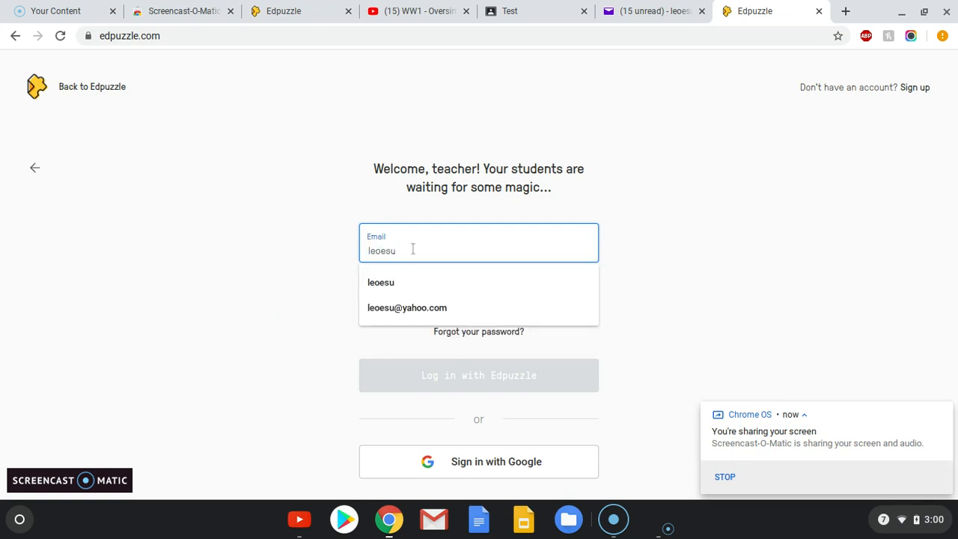
left_click(678, 242)
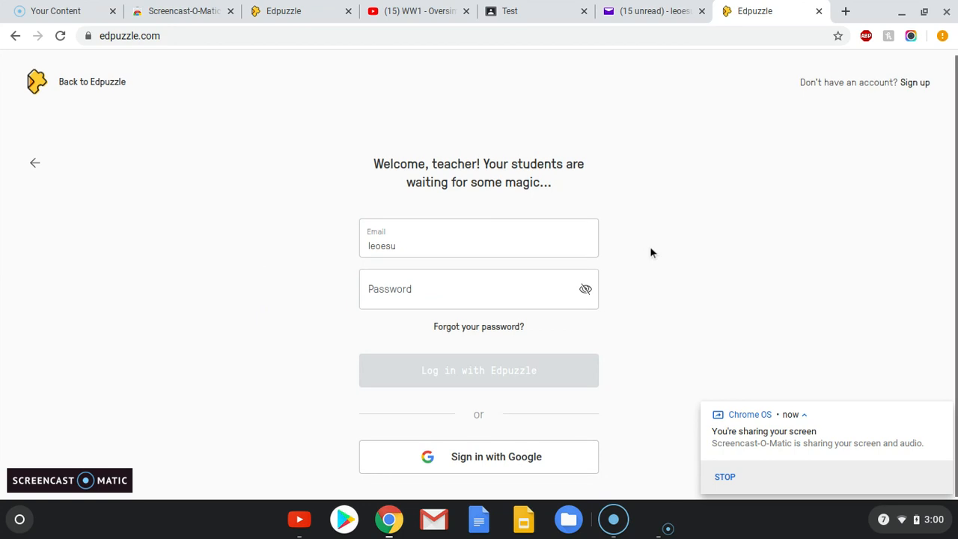
Sign in to Edpuzzle with the teacher's Google account.
left_click(494, 459)
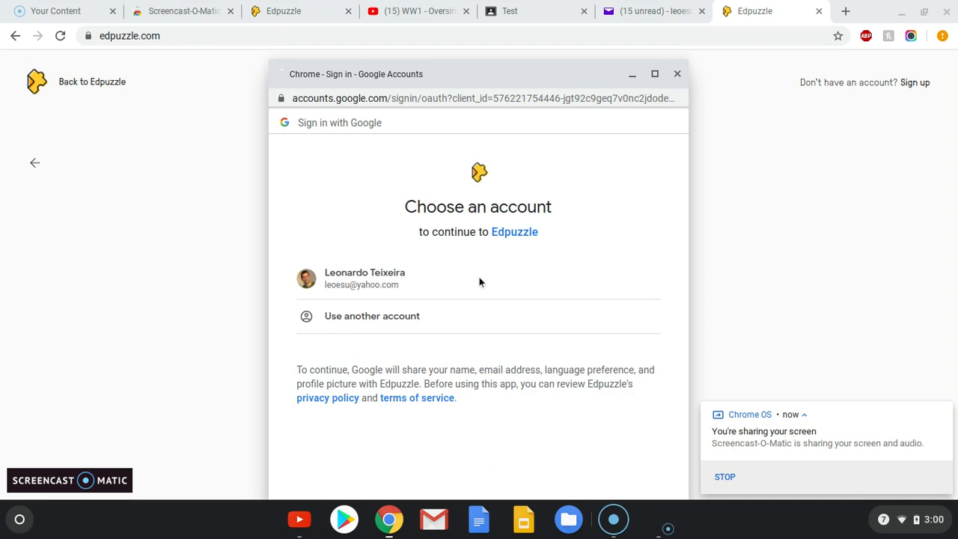
left_click(391, 287)
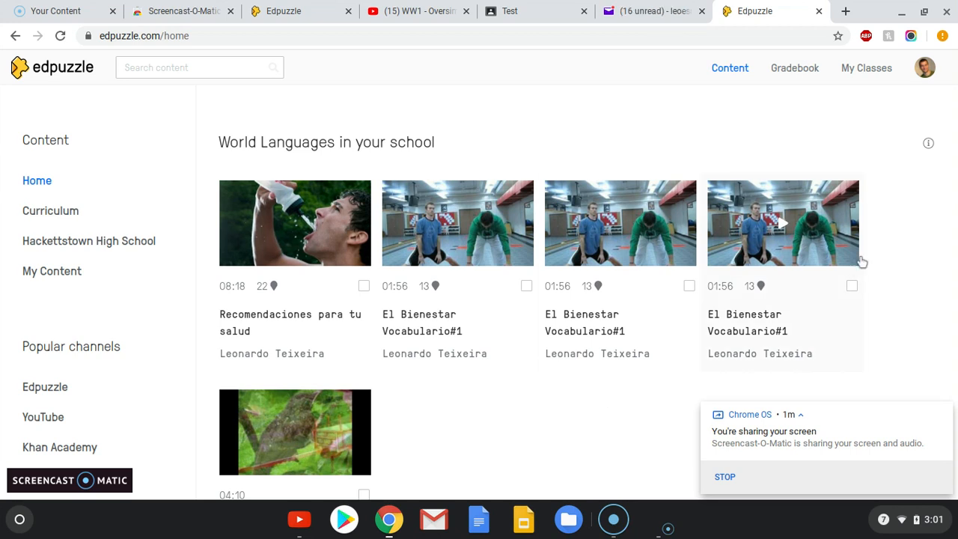
From My Classes, start importing classes from Google Classroom.
left_click(858, 72)
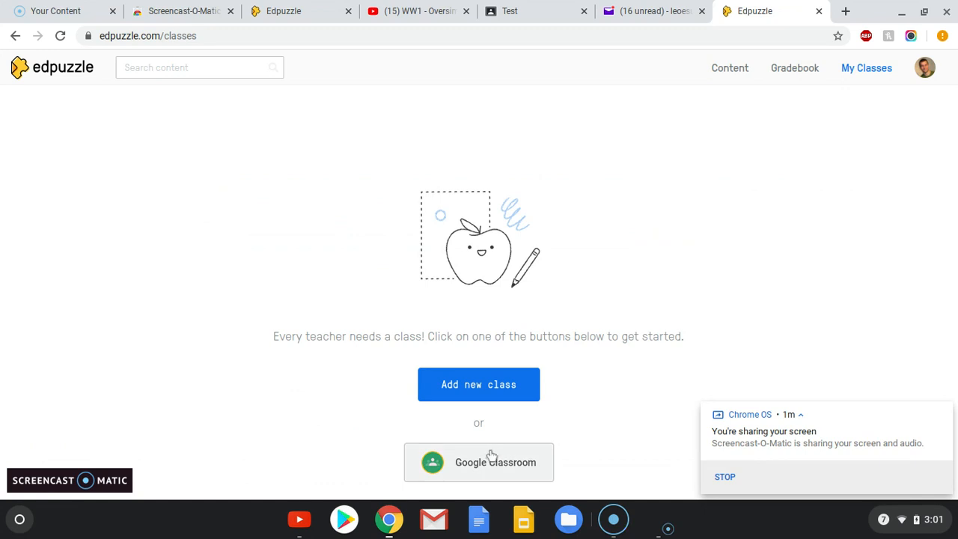
left_click(482, 466)
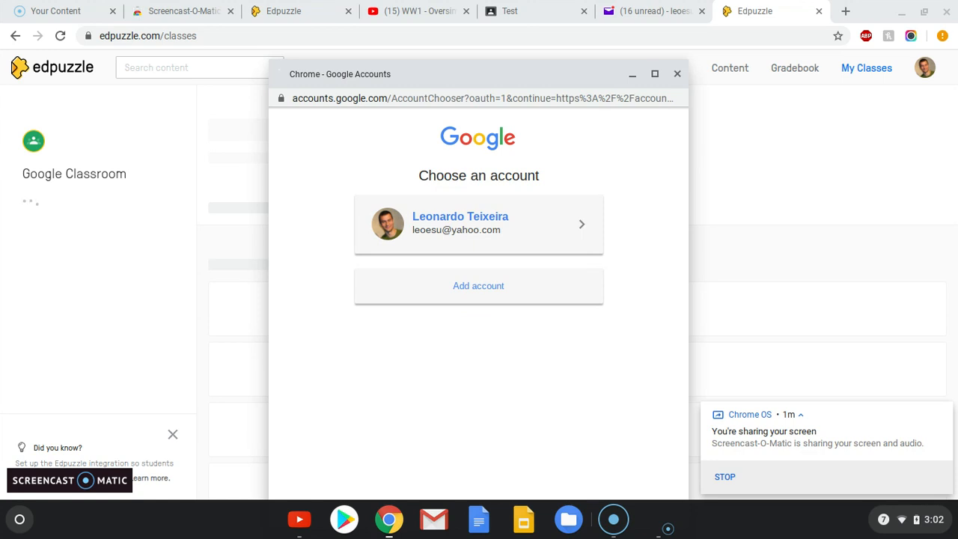
Choose the Google account and allow Edpuzzle access to Google Classroom.
left_click(580, 230)
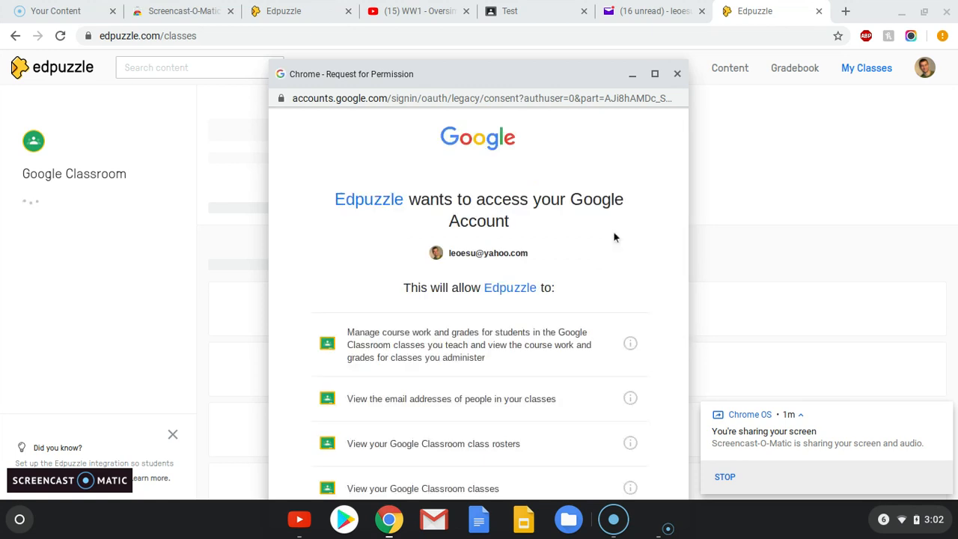
scroll(649, 244, "down", 1)
scroll(650, 244, "down", 4)
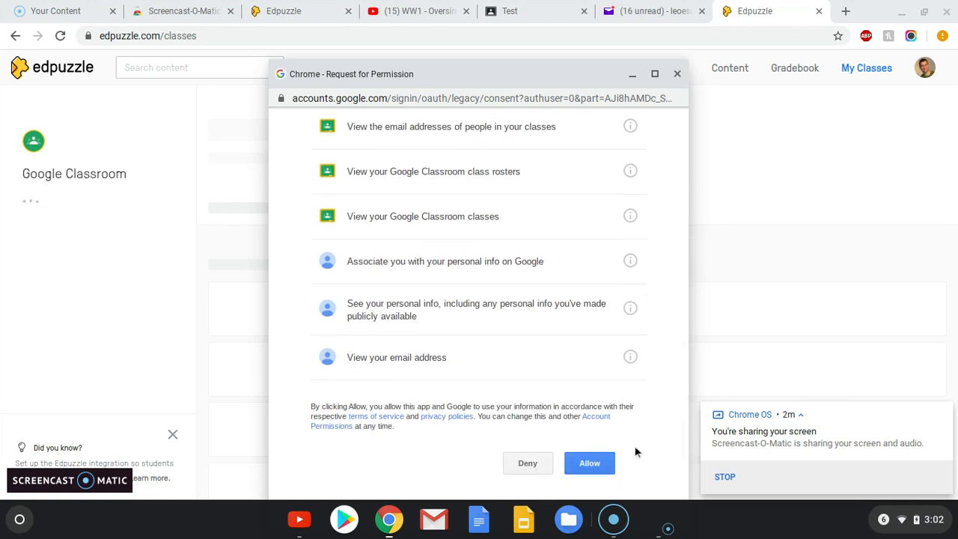
left_click(590, 465)
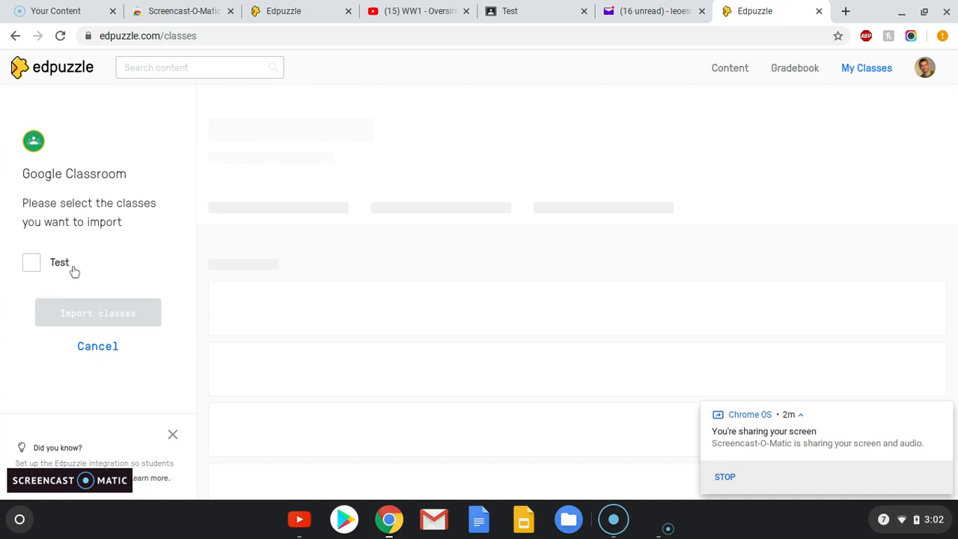
Import the Test class from Google Classroom and view its Students list.
left_click(31, 264)
left_click(93, 318)
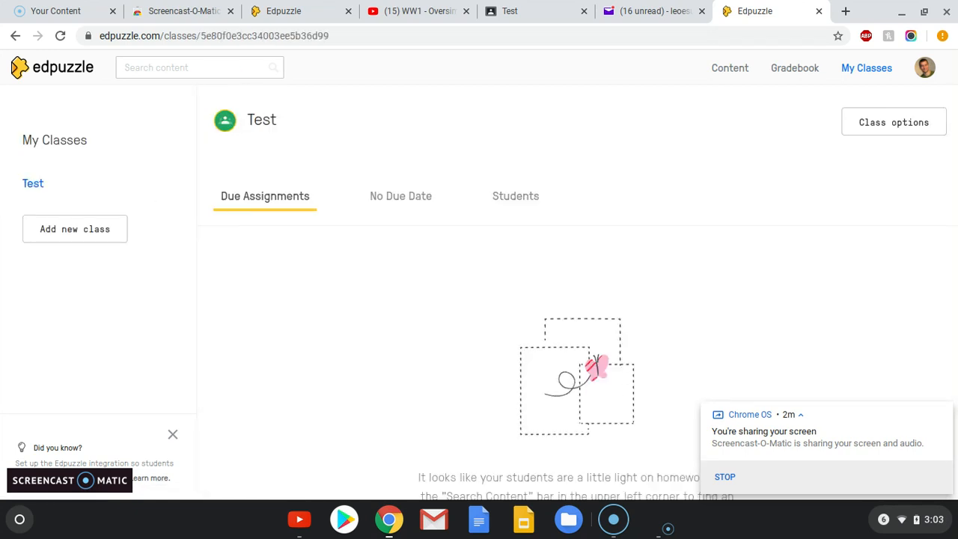
left_click(515, 197)
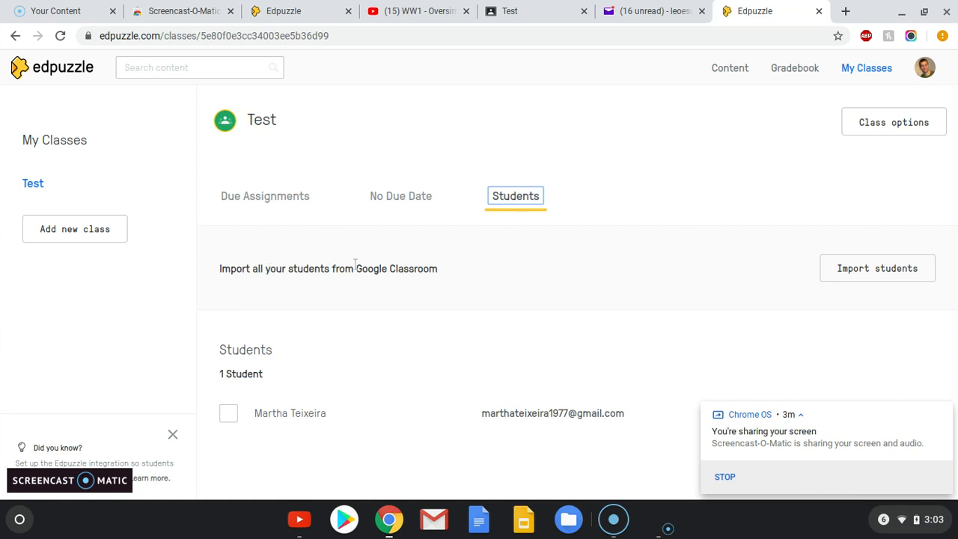
Import Test's students, then switch to the 'WW1 - Oversimplified (Part 1)' YouTube tab.
left_click(893, 275)
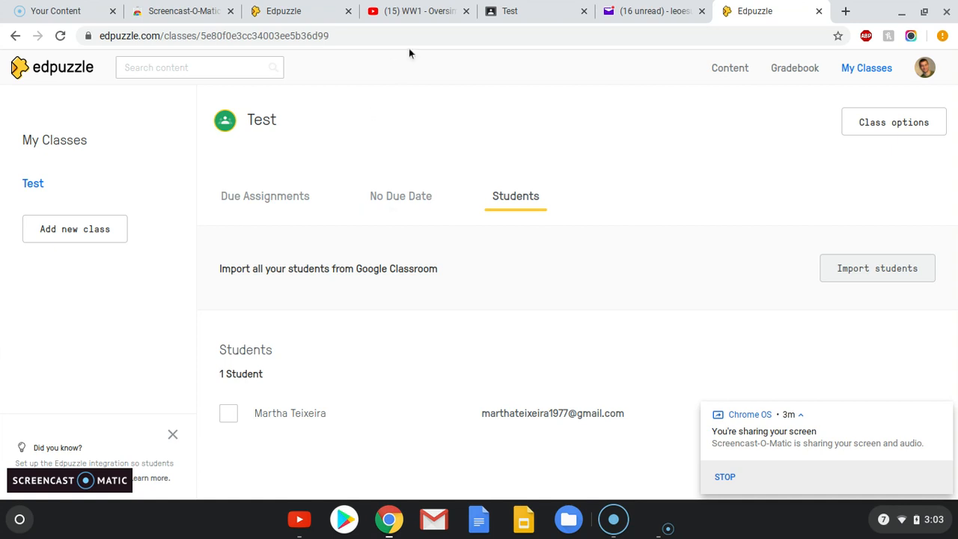
left_click(400, 13)
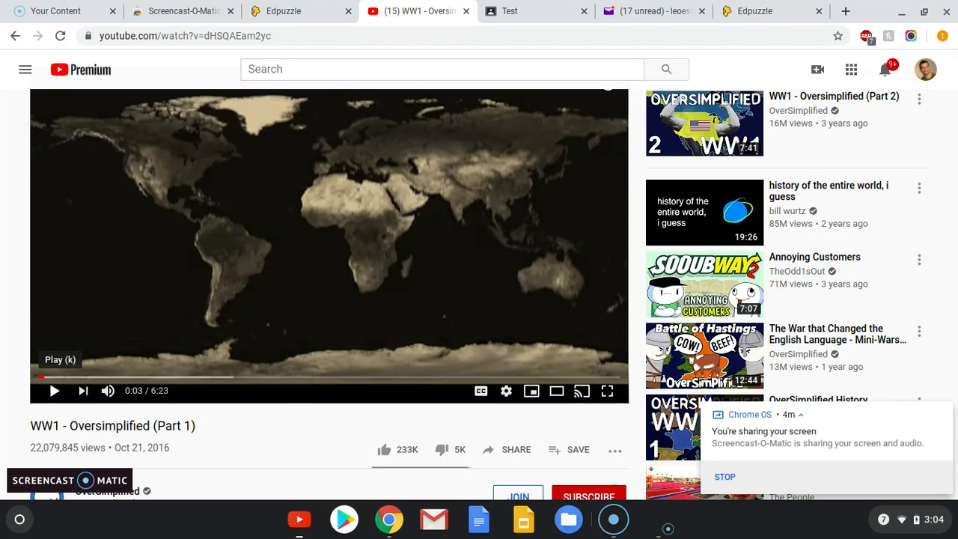
Copy the WW1 video's URL and return to the Edpuzzle class page.
left_click(167, 34)
key("ctrl+c")
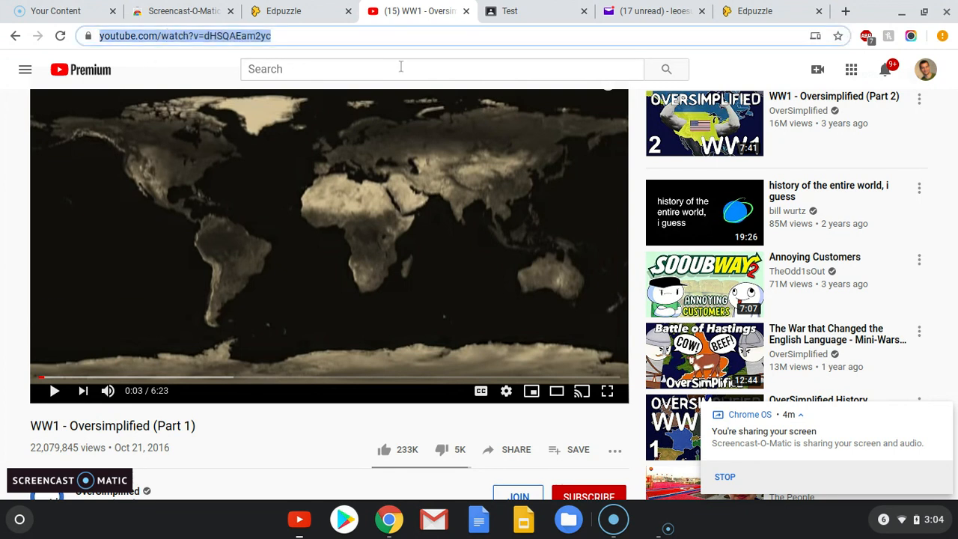
left_click(760, 10)
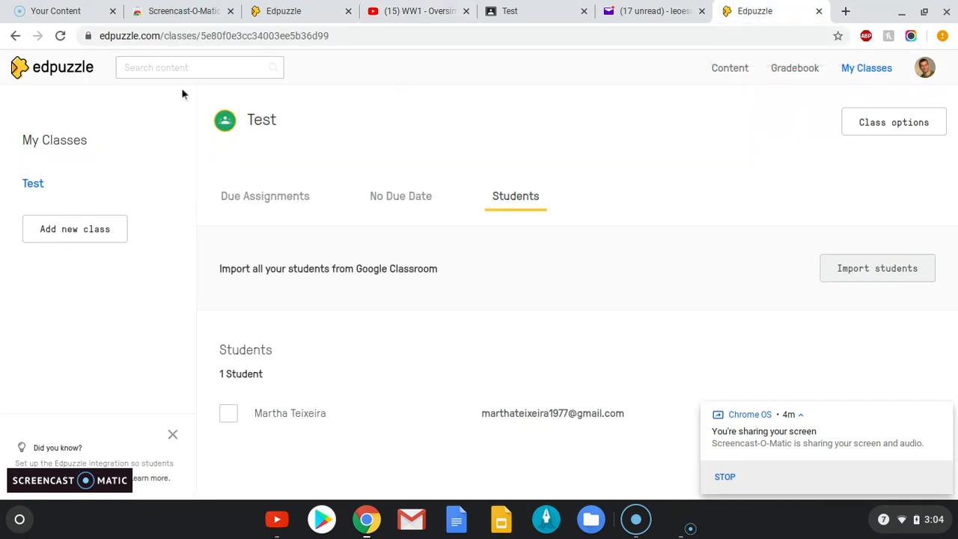
Search Edpuzzle content with the pasted WW1 YouTube link to open it in the editor.
left_click(179, 67)
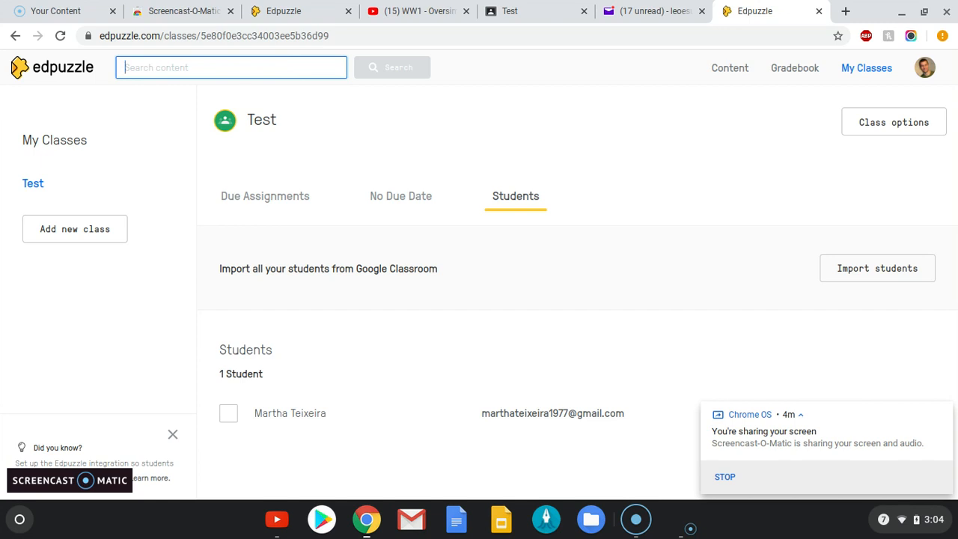
key("ctrl+v")
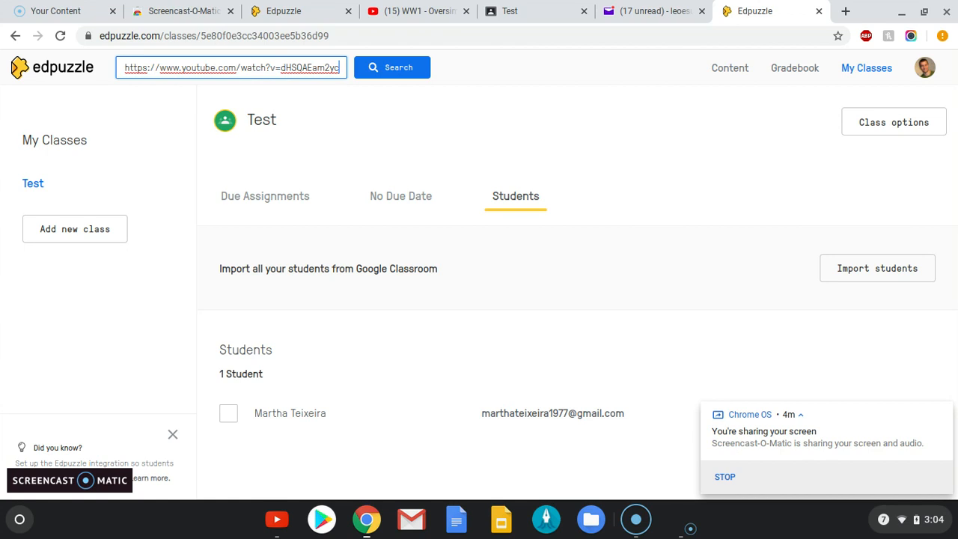
left_click(380, 69)
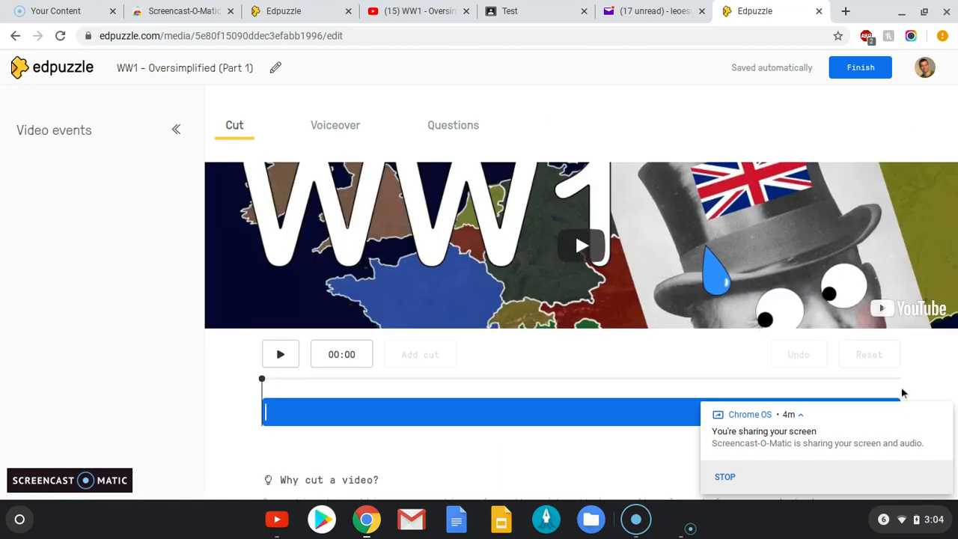
Switch the WW1 video editor to the Questions view.
scroll(462, 466, "down", 1)
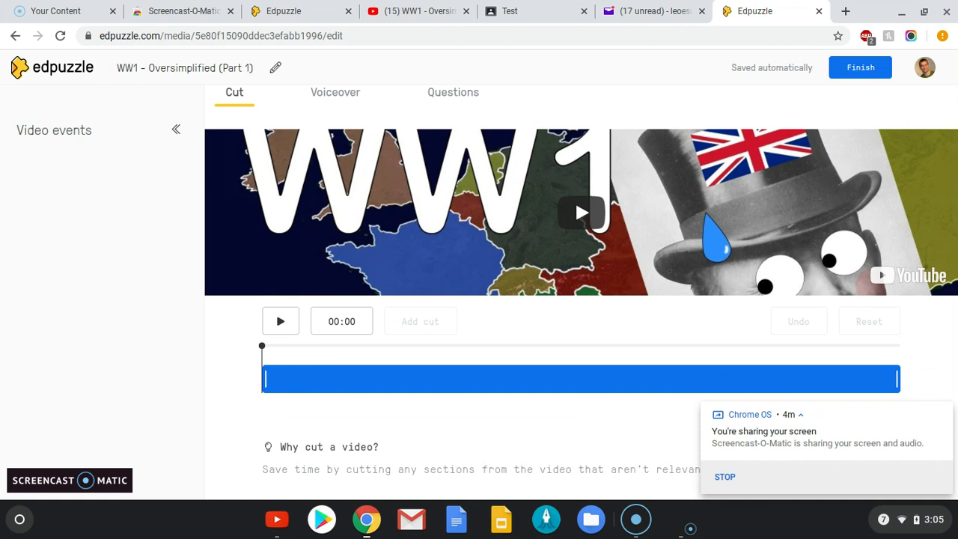
scroll(581, 294, "up", 2)
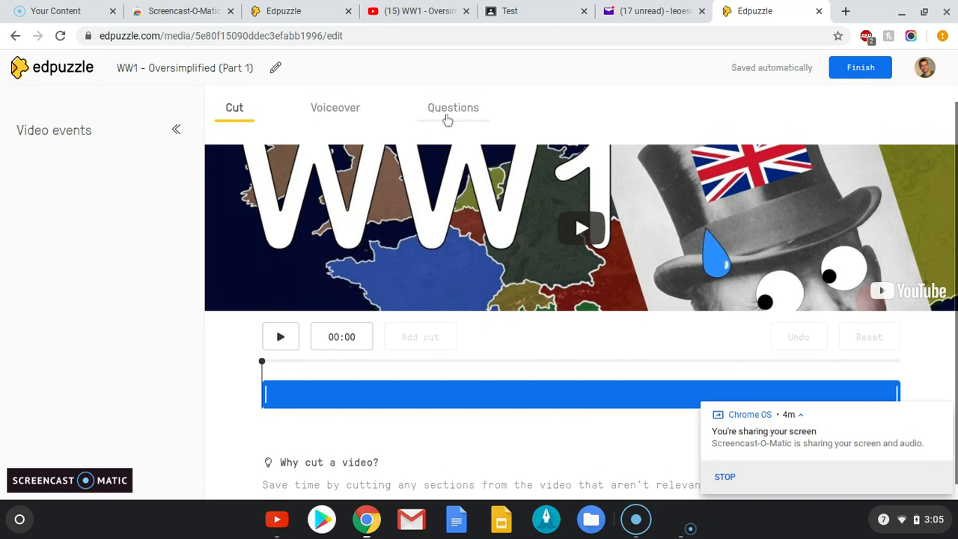
left_click(448, 113)
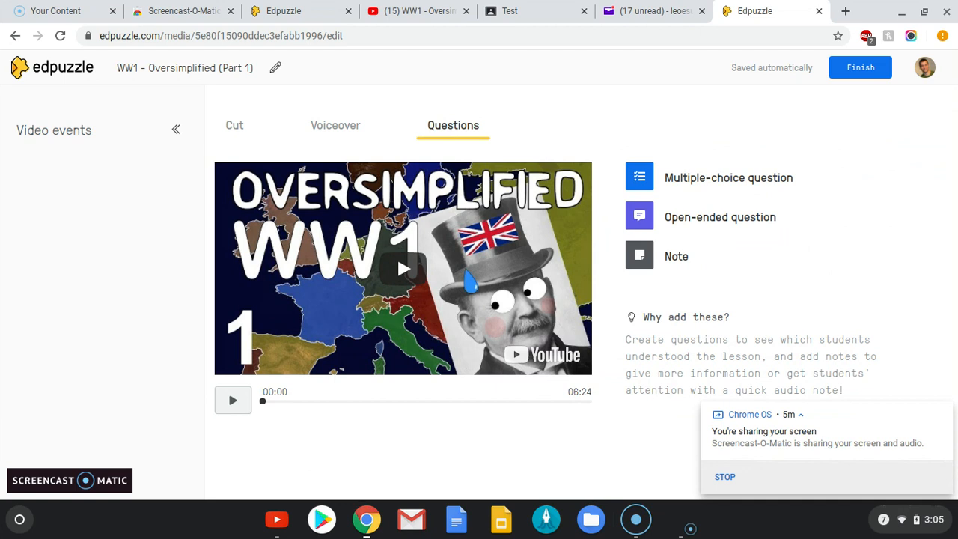
Play the WW1 video with the volume raised and pause it at 00:22.
left_click(234, 408)
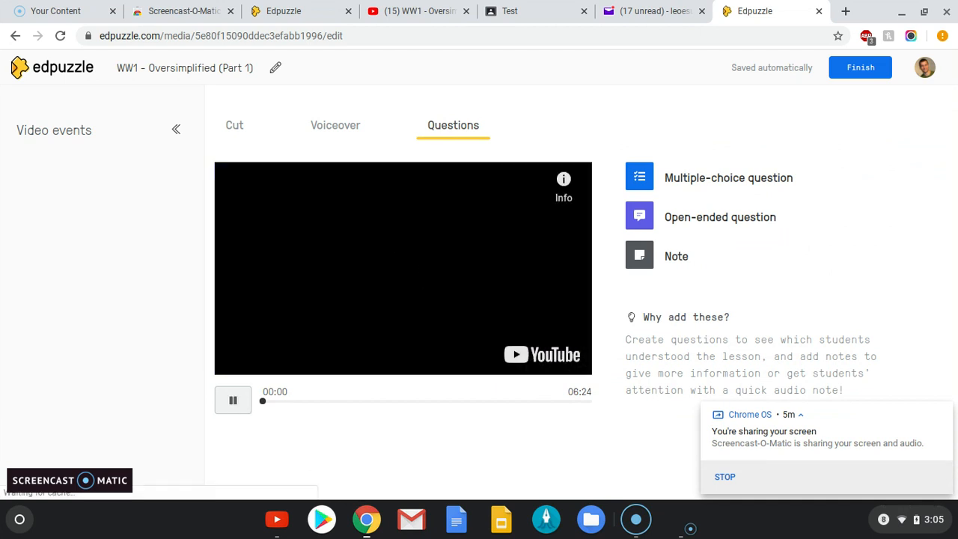
key("XF86AudioLowerVolume")
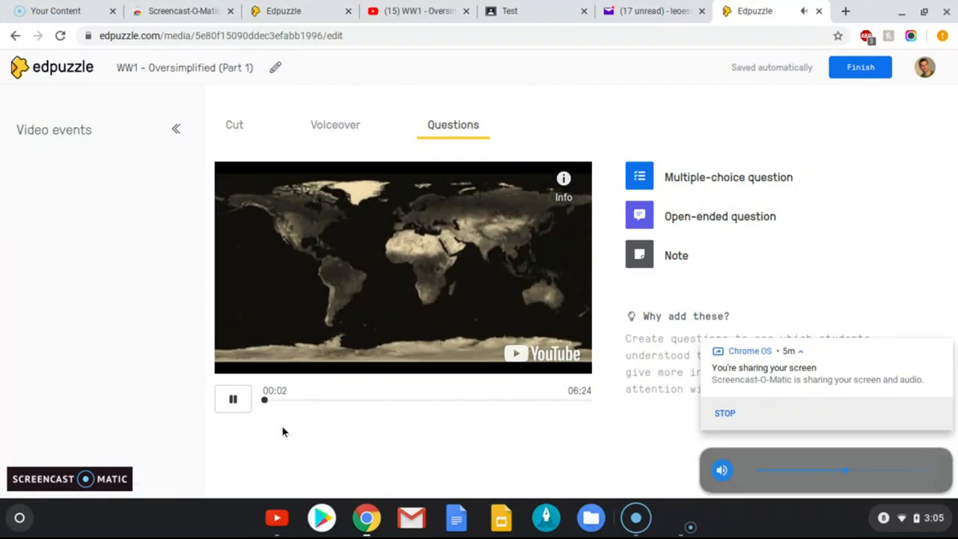
key("XF86AudioRaiseVolume")
key("XF86AudioRaiseVolume")
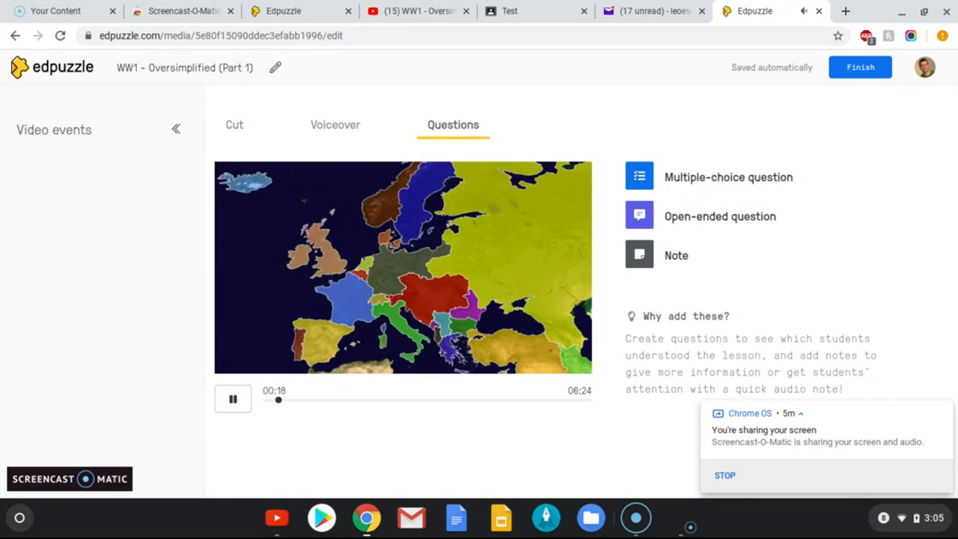
left_click(236, 404)
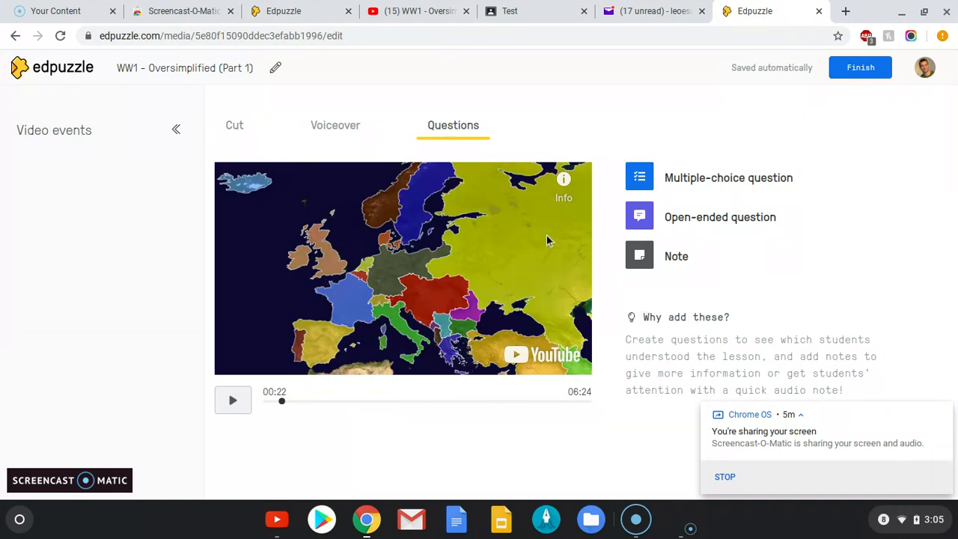
Add a multiple-choice question 'Name one of the two key player (countries) involved in WWI' with choices England and Spain.
left_click(642, 181)
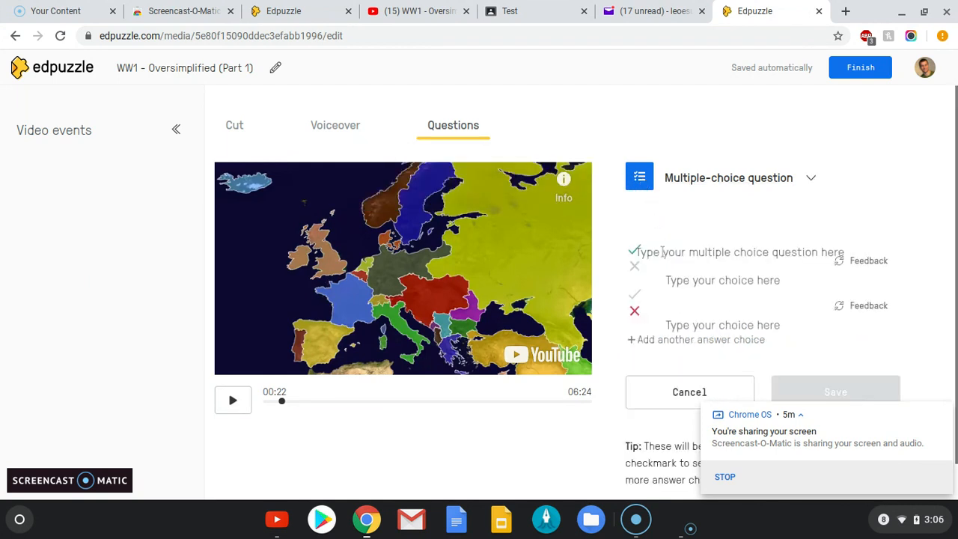
type("Na")
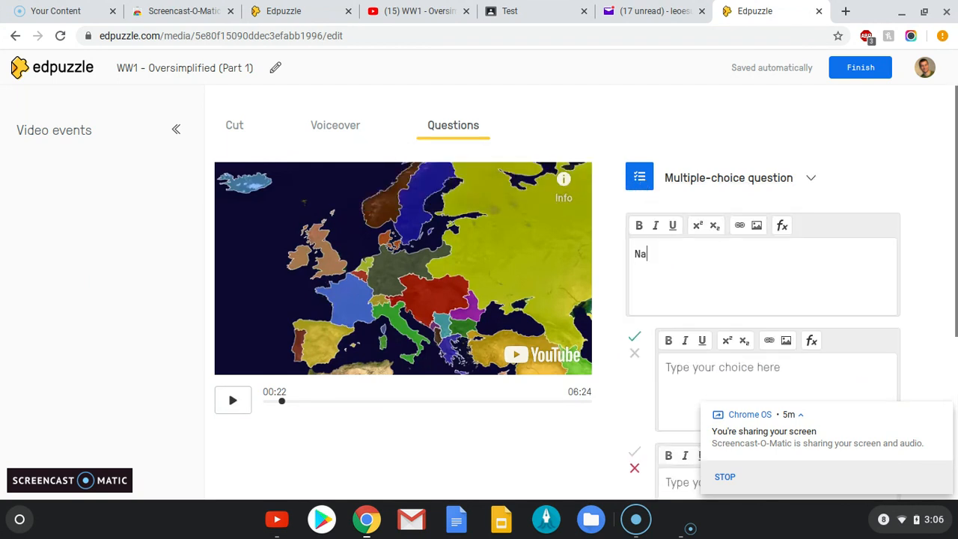
type("me one of the two ke")
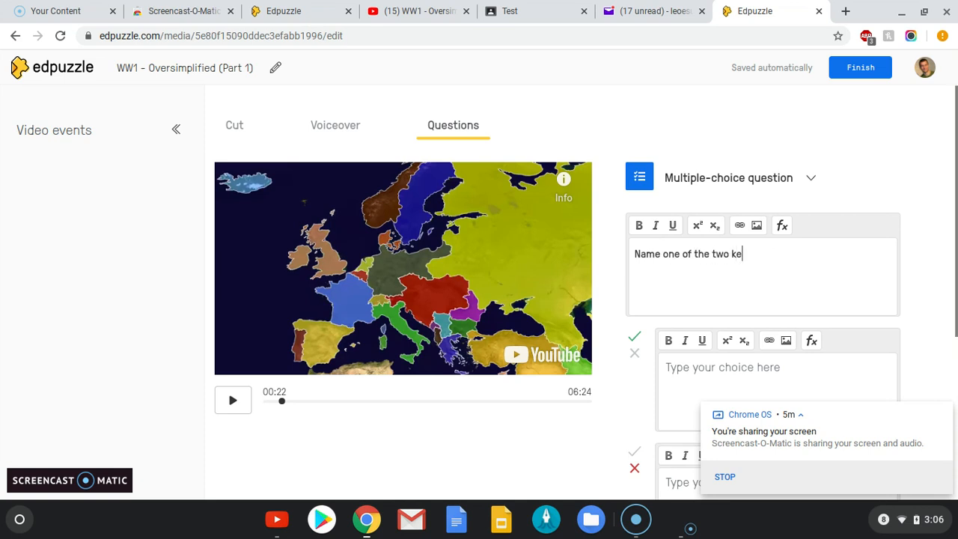
type("y player (countries) in")
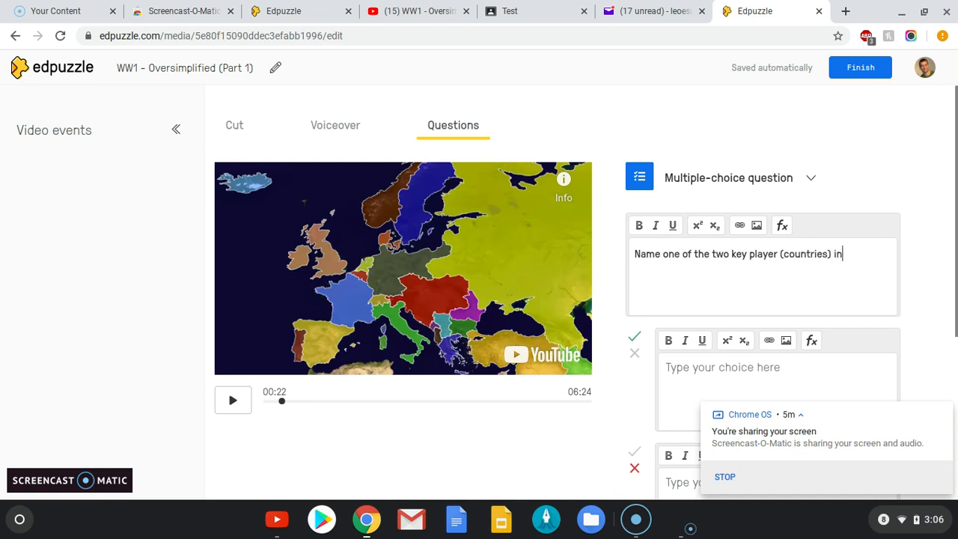
type("volved in WWI")
scroll(720, 376, "down", 1)
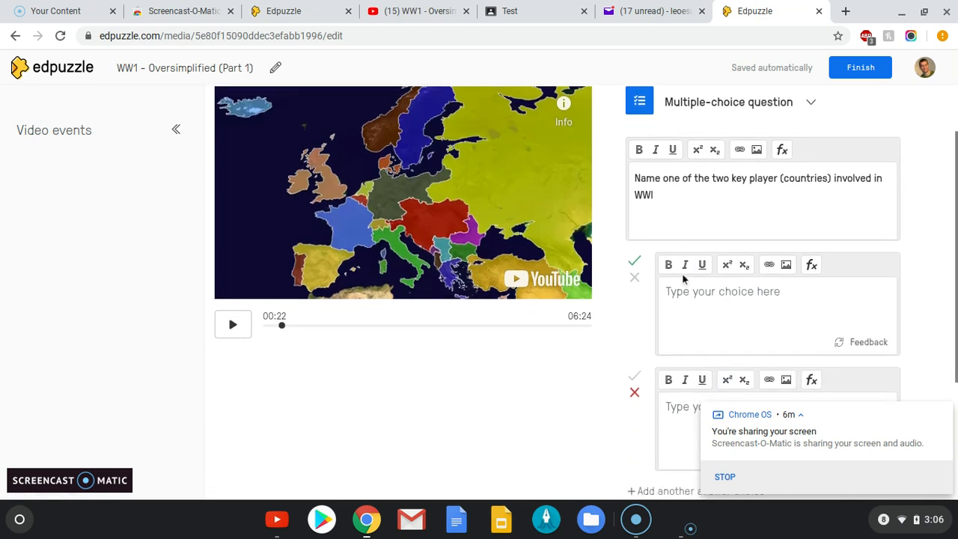
left_click(684, 290)
type("England")
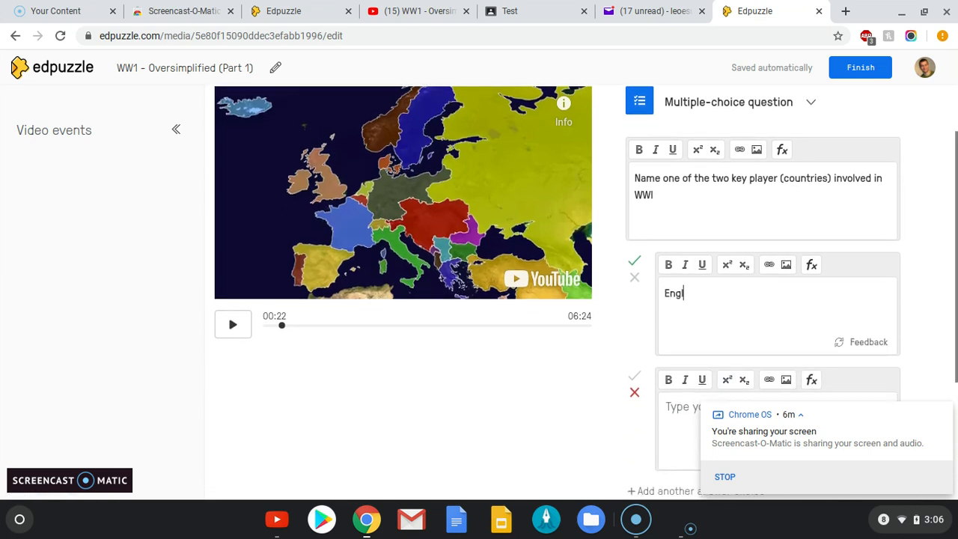
left_click(669, 406)
type("Spain")
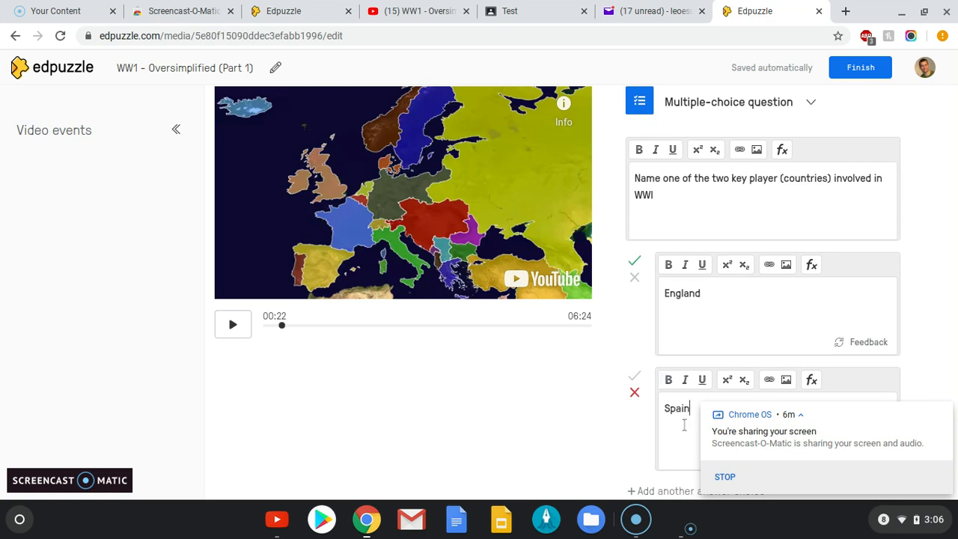
Add Germany as a third answer choice and mark it correct.
scroll(684, 425, "down", 2)
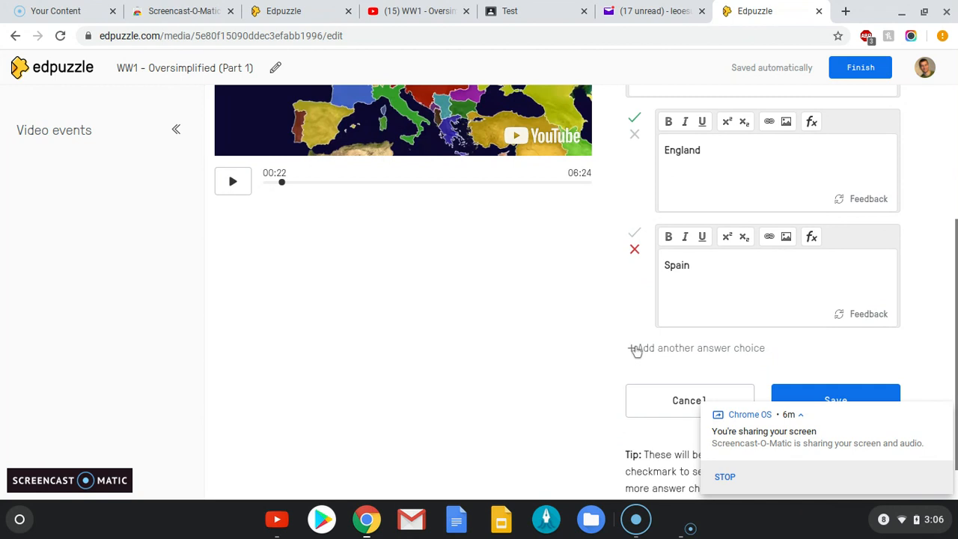
left_click(634, 349)
left_click(667, 379)
type("Germany")
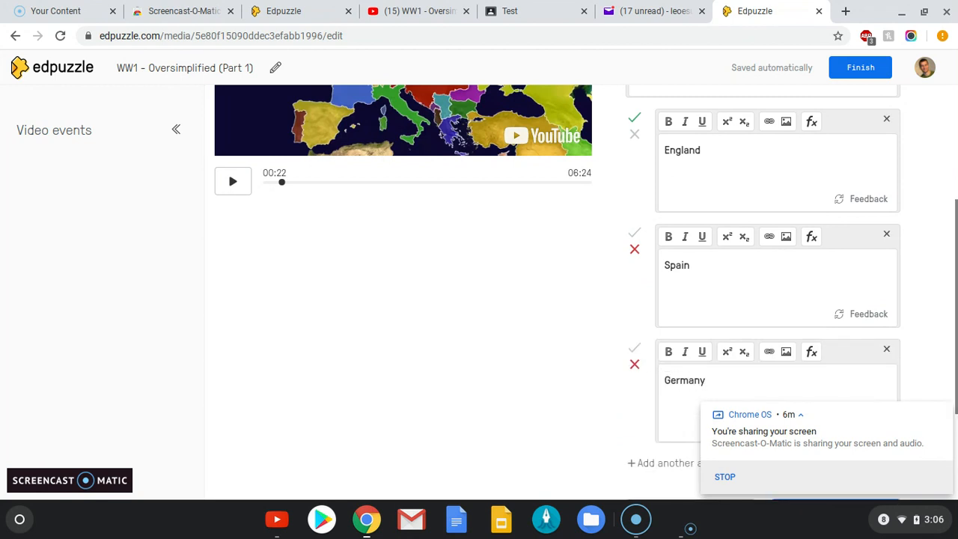
left_click(634, 351)
scroll(610, 317, "up", 1)
Replace England with Sweden marked wrong, save the question, and resume the video.
left_click(700, 194)
left_click_drag(700, 194, 663, 194)
key("BackSpace")
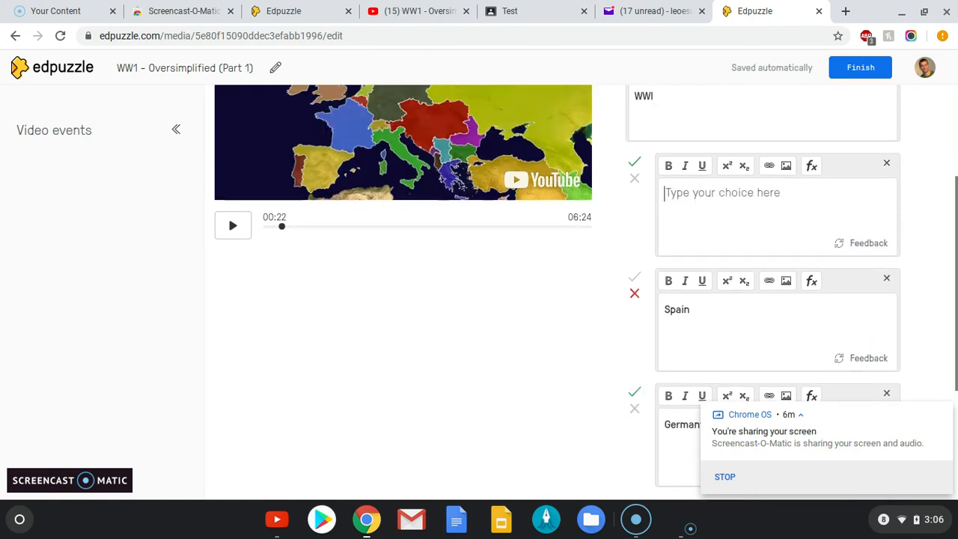
type("Sweden")
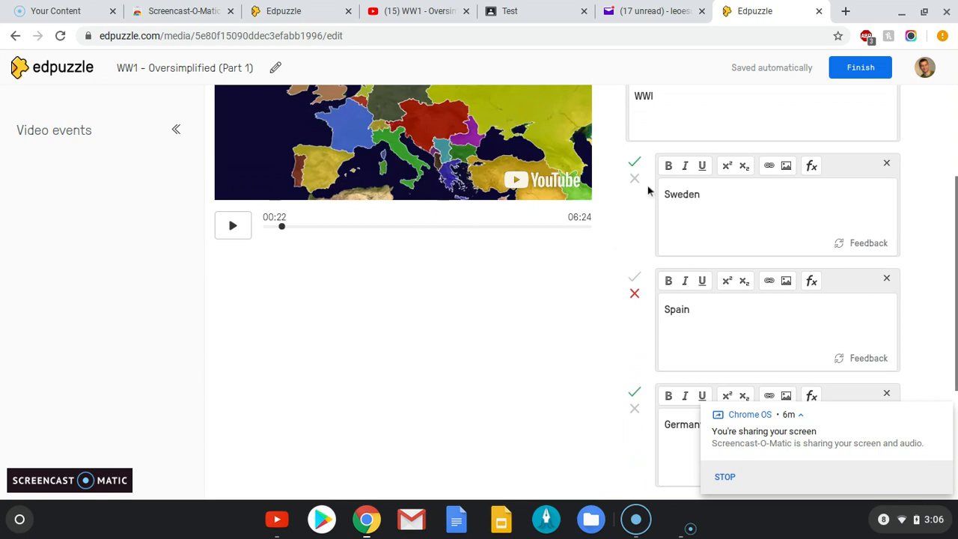
left_click(635, 179)
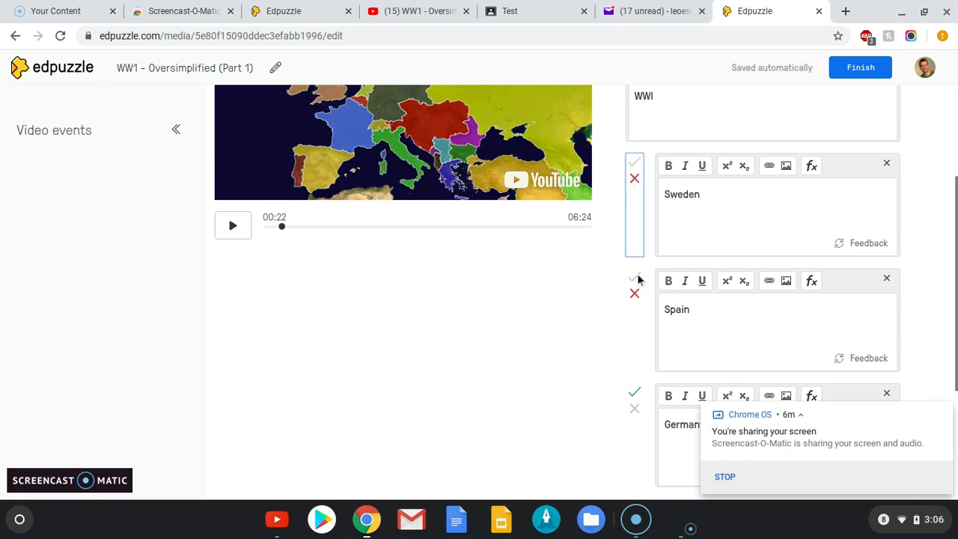
scroll(681, 310, "down", 3)
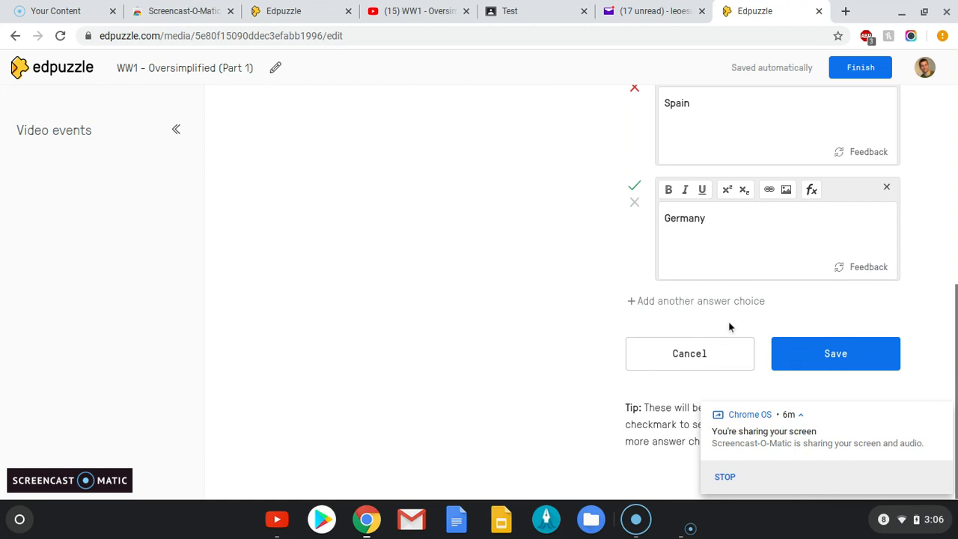
left_click(816, 355)
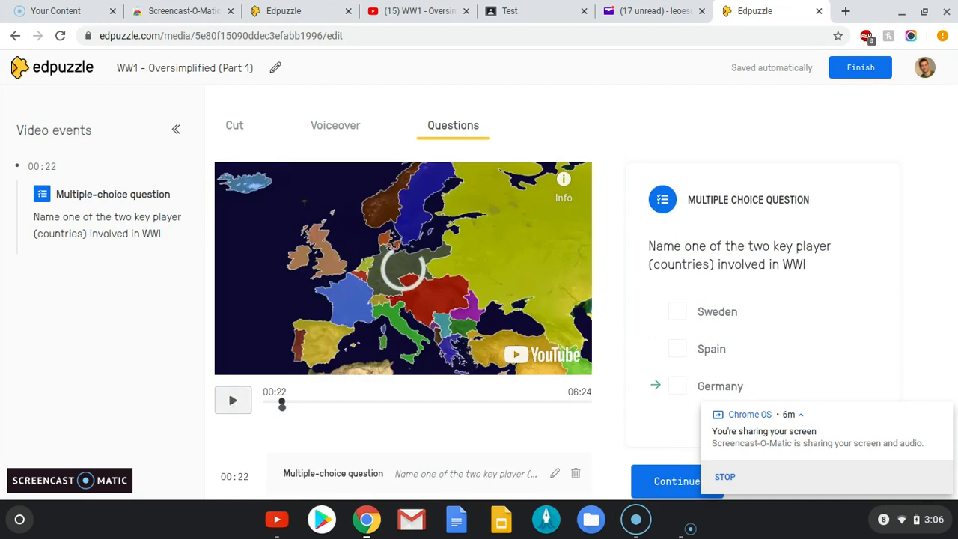
left_click(233, 401)
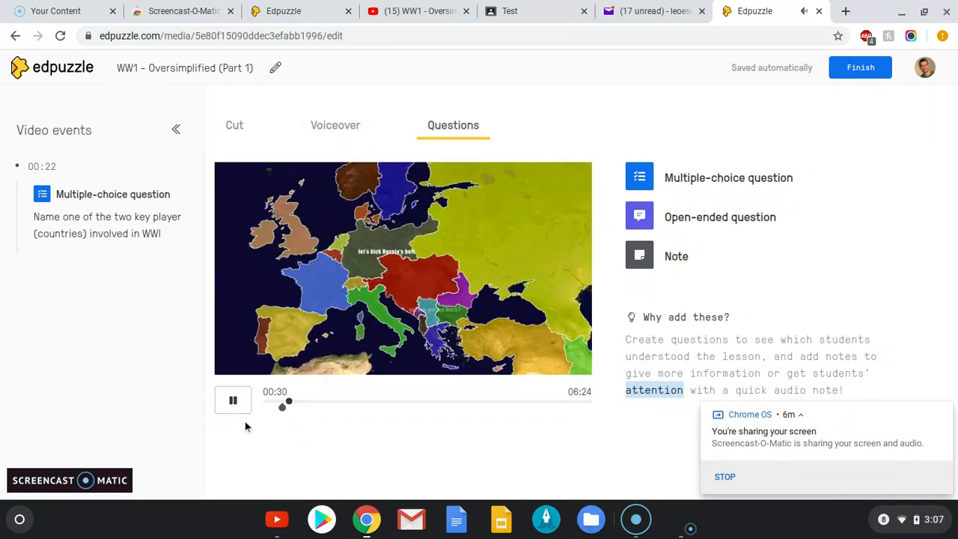
Pause at 00:32 and draft an open-ended question starting 'Which country contributed to the independed'.
left_click(233, 403)
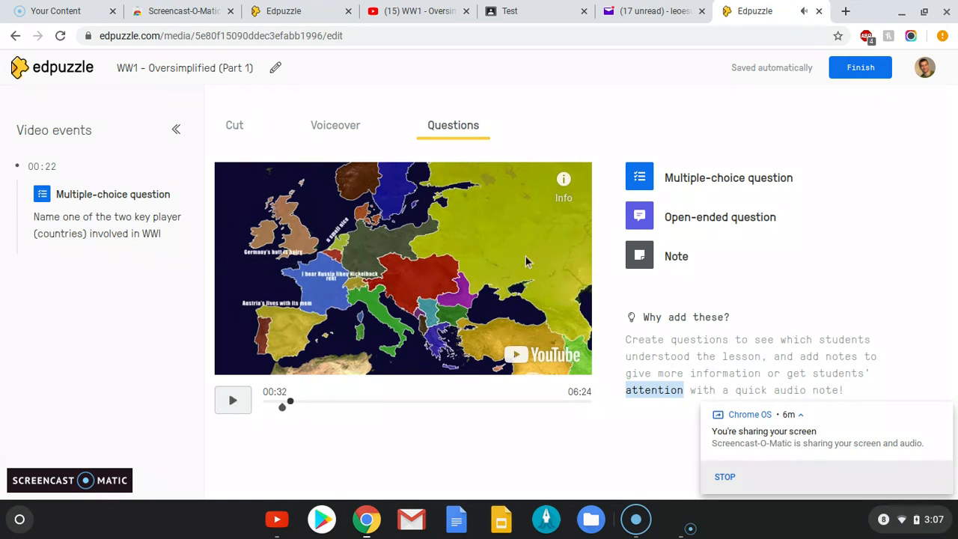
left_click(638, 218)
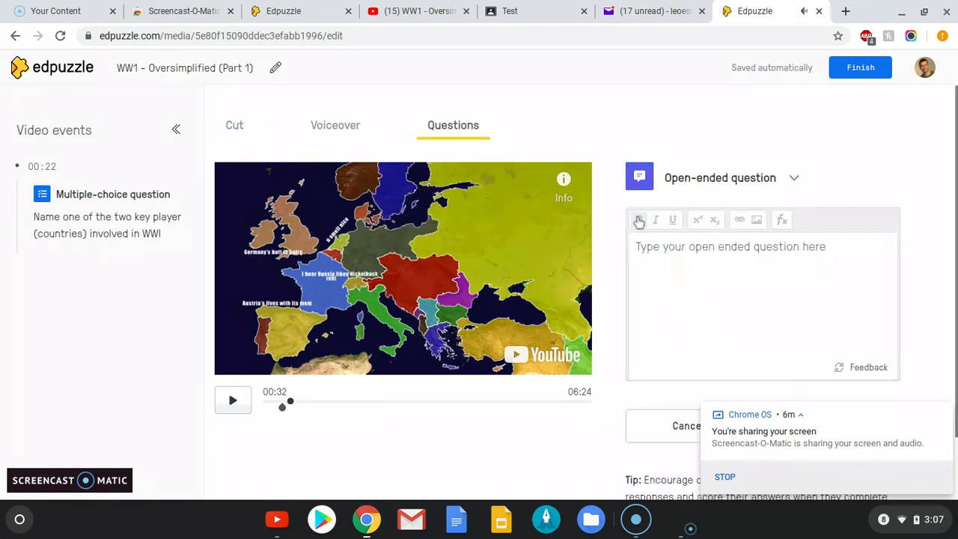
type("Which")
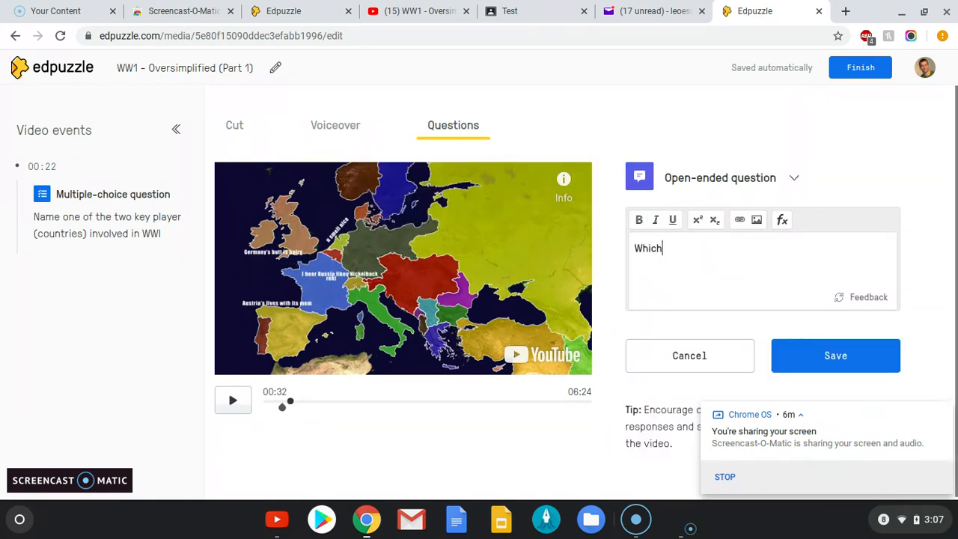
type(" country contributed to th")
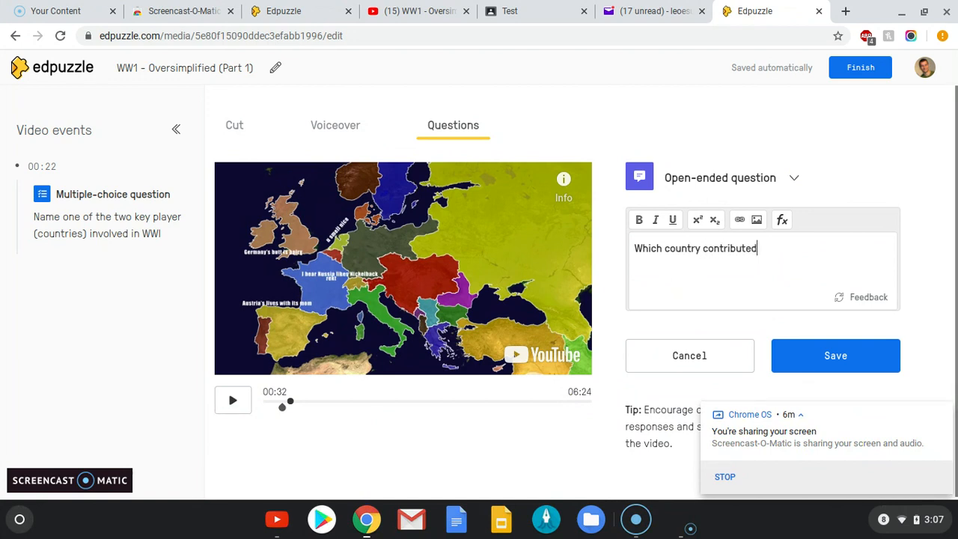
type("epe")
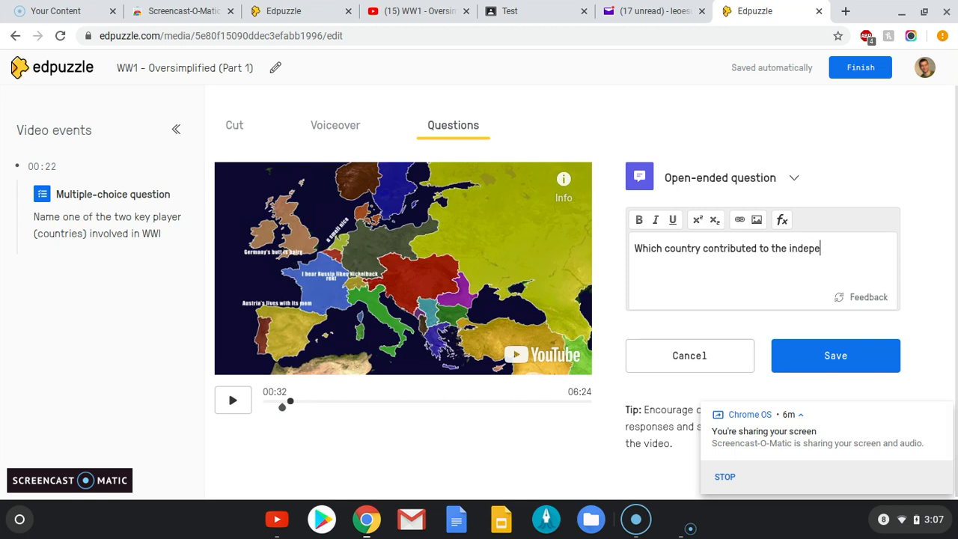
type("nded..;,,,")
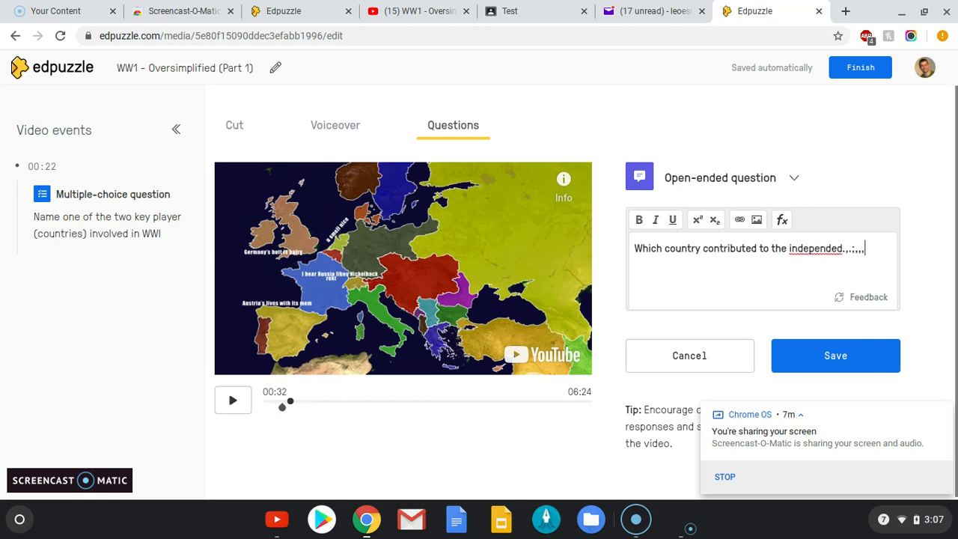
scroll(776, 304, "down", 1)
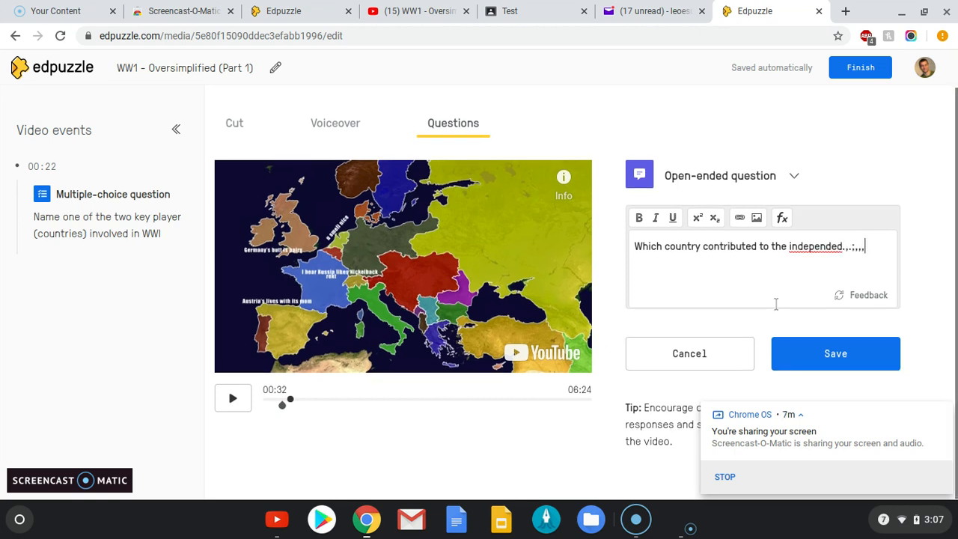
Save the 00:32 open-ended question and dismiss the screen-sharing notification.
left_click(811, 354)
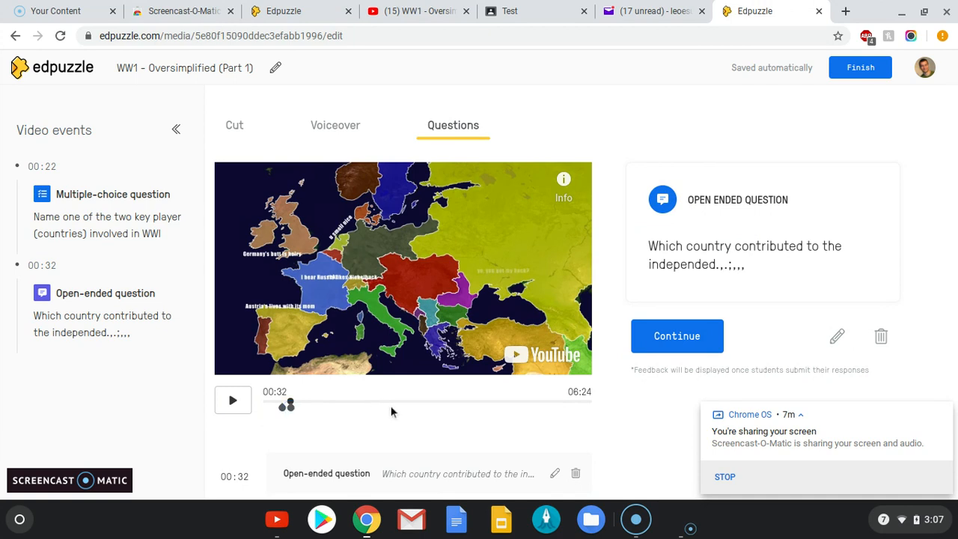
scroll(604, 411, "down", 1)
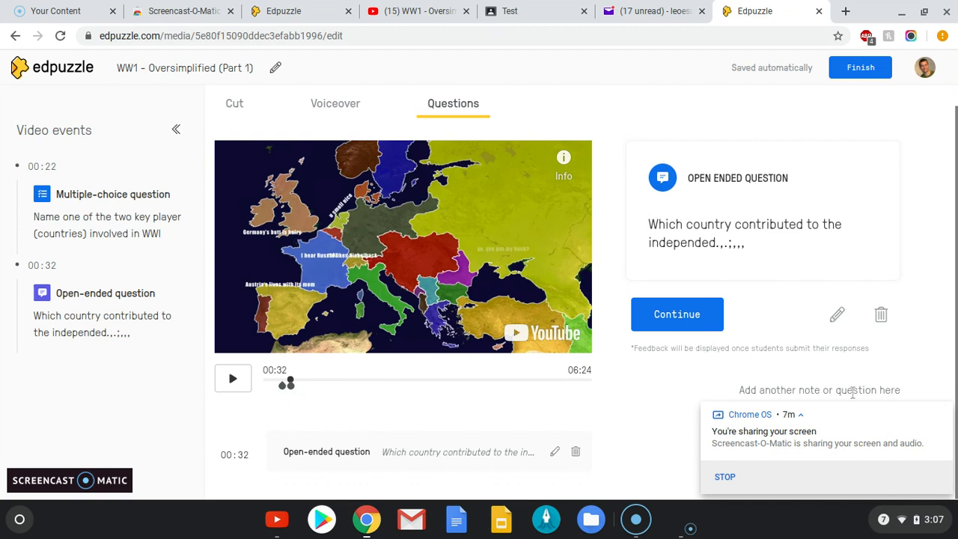
left_click(943, 413)
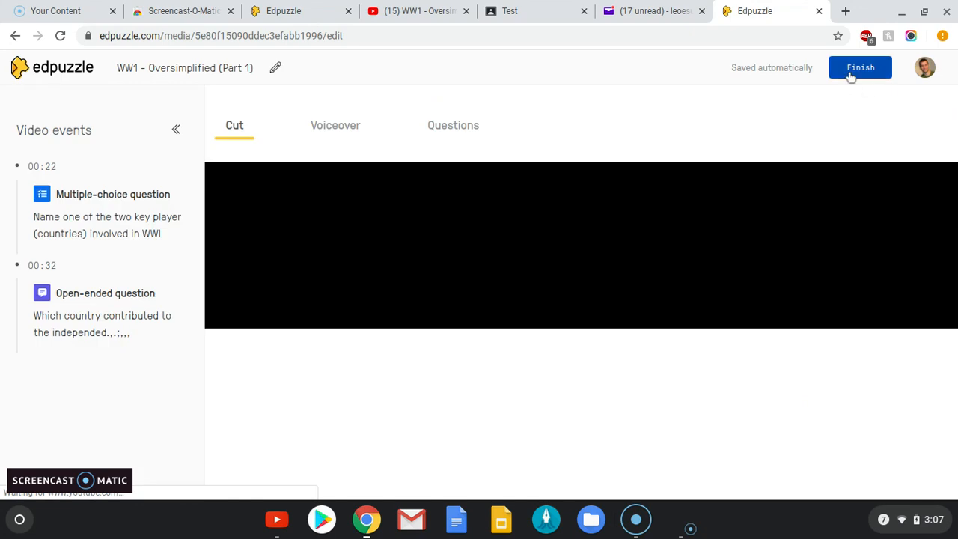
Finish editing and review the overview page listing the 00:22 and 00:32 questions.
left_click(853, 75)
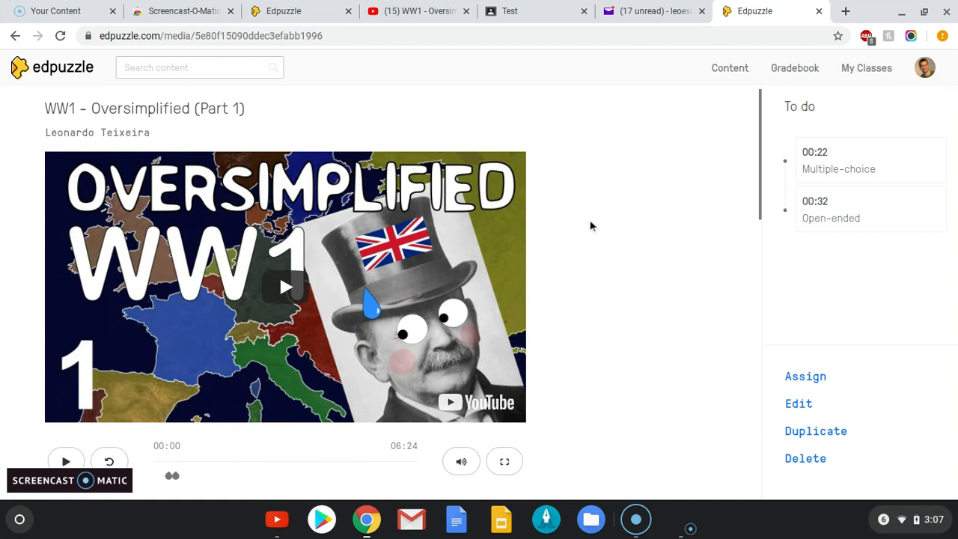
scroll(590, 226, "down", 1)
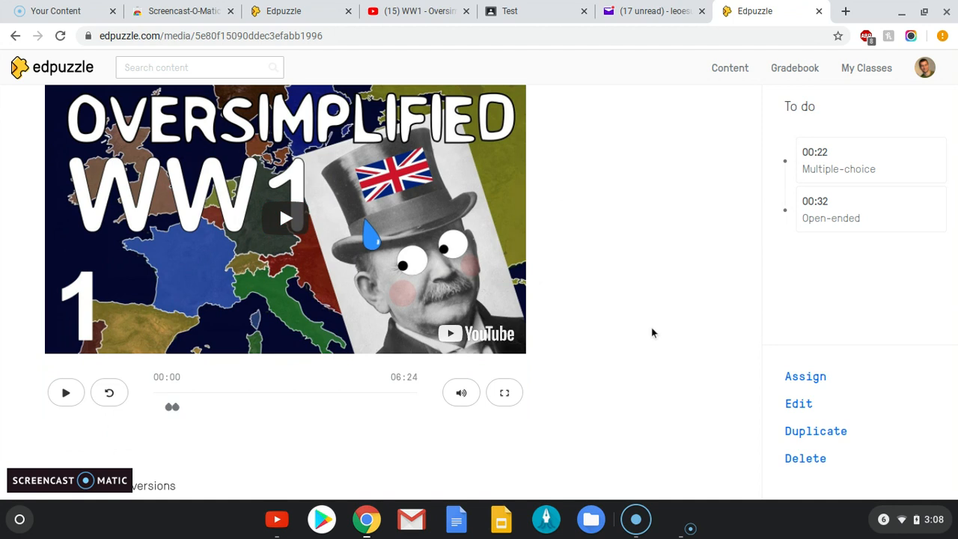
scroll(686, 325, "up", 1)
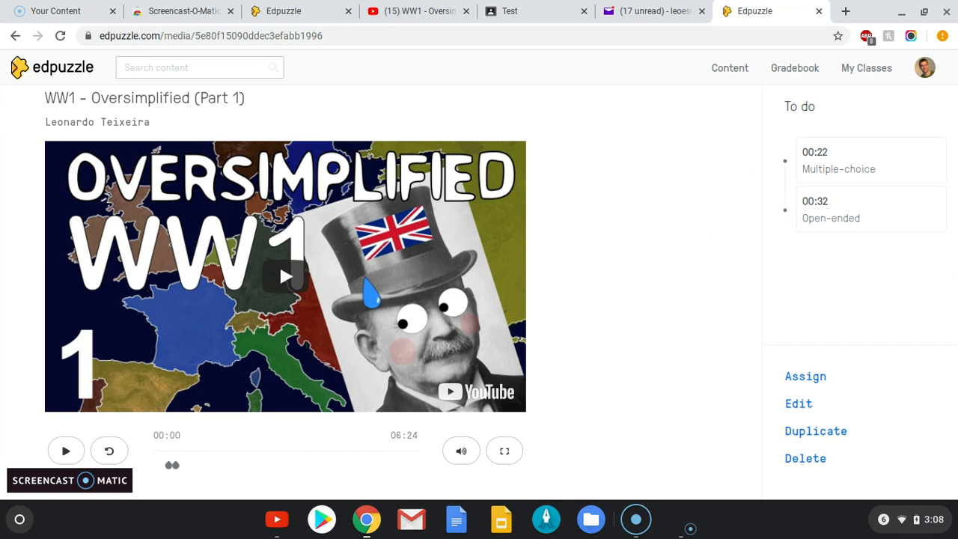
scroll(404, 292, "up", 1)
scroll(404, 292, "down", 1)
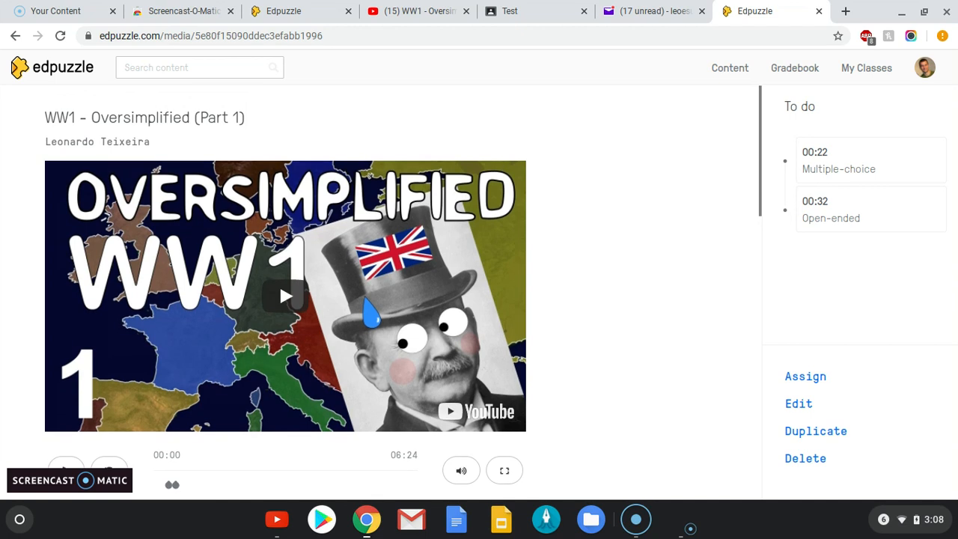
scroll(279, 283, "down", 1)
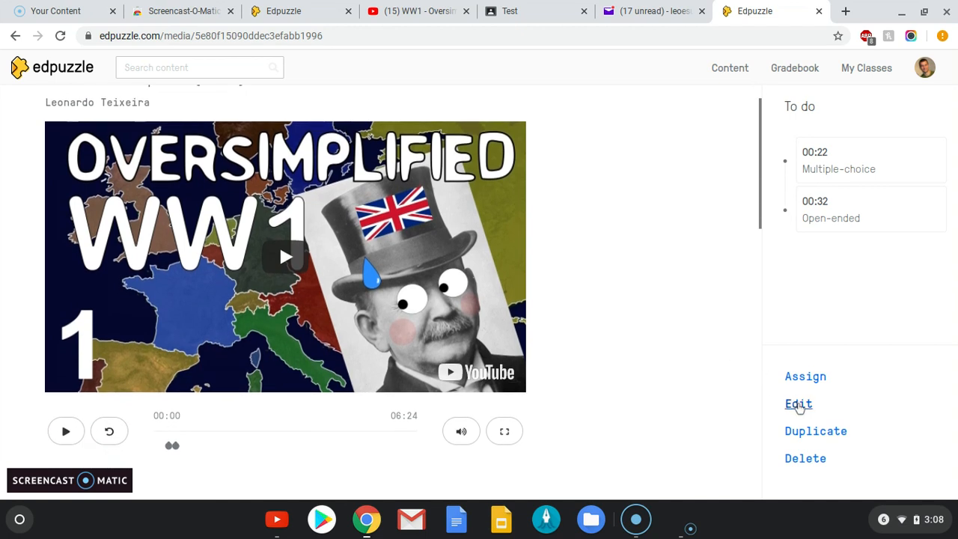
Reopen the WW1 video in the editor, then finish again to return to its overview page.
left_click(798, 404)
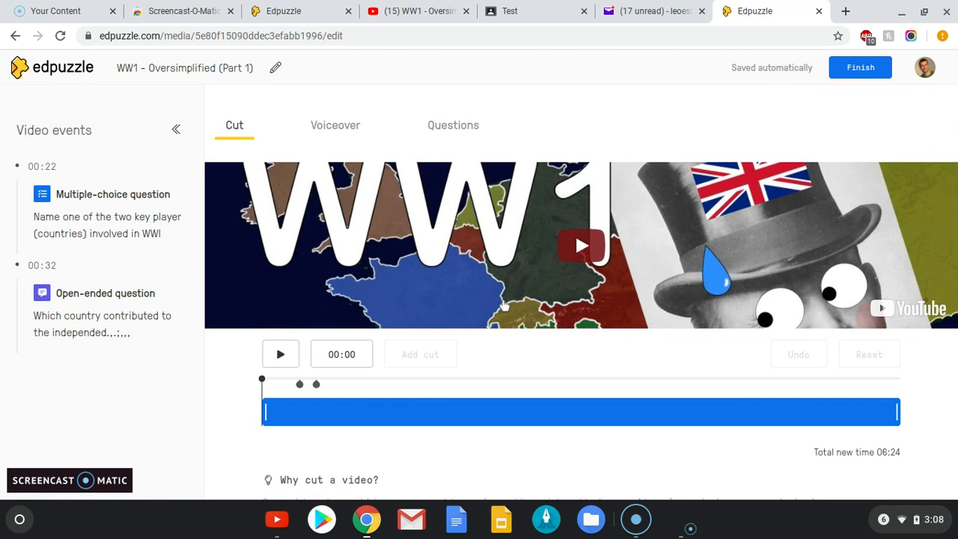
scroll(581, 374, "down", 1)
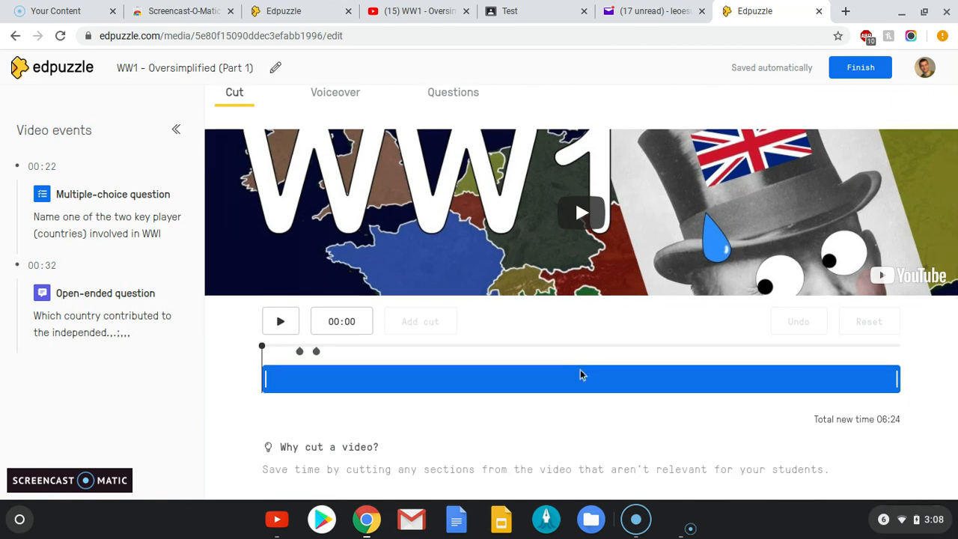
scroll(581, 374, "up", 1)
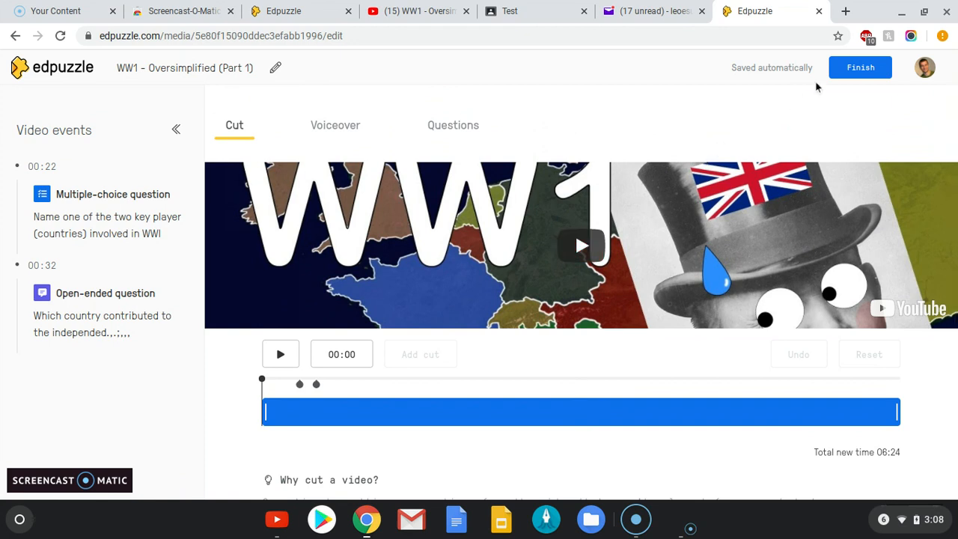
left_click(857, 75)
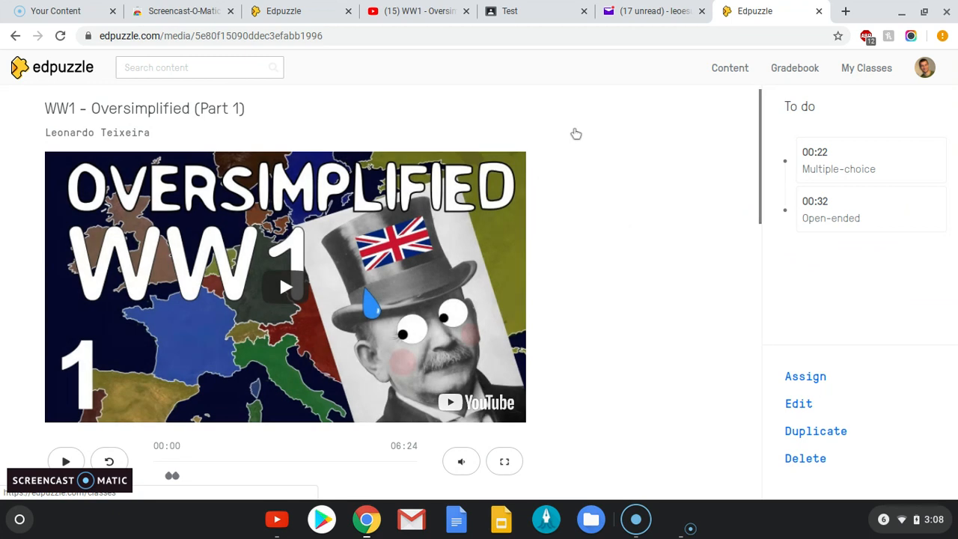
scroll(674, 198, "down", 1)
scroll(675, 198, "down", 2)
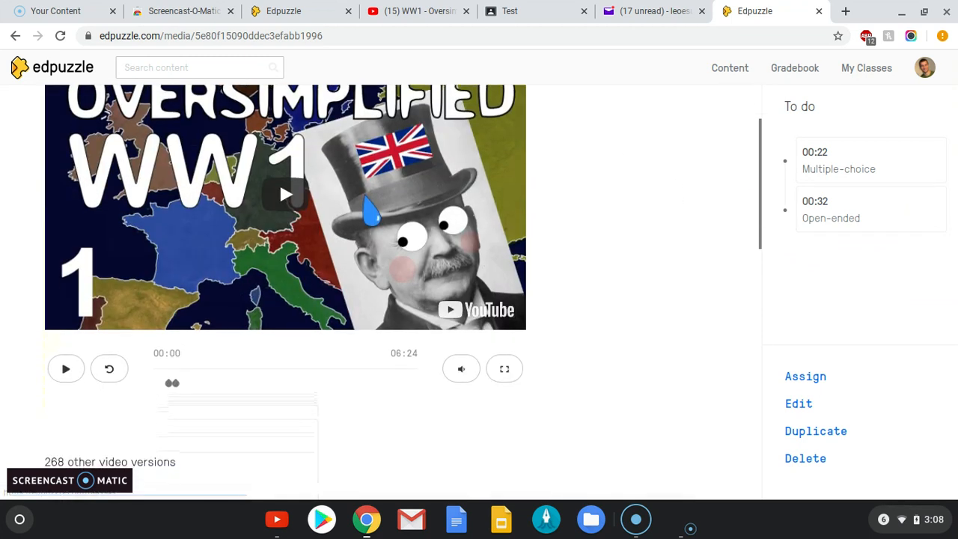
scroll(674, 197, "up", 1)
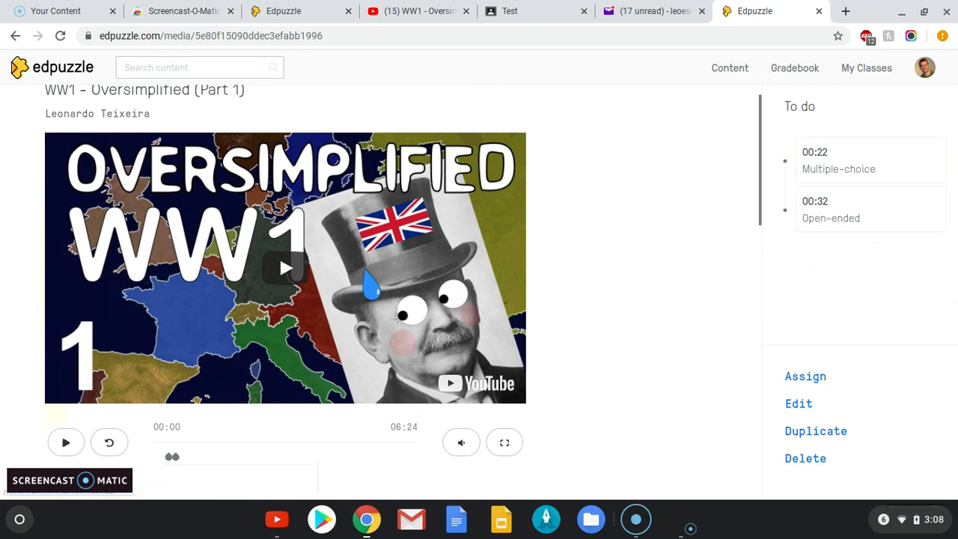
Retitle the video 'WWI QUestions lesson 5' in the editor and finish editing.
left_click(803, 406)
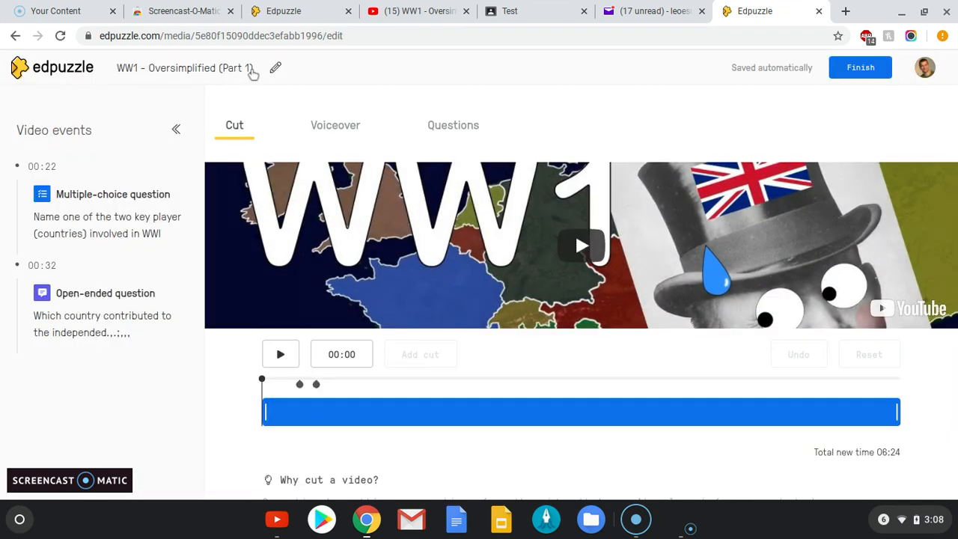
left_click(252, 67)
left_click_drag(247, 69, 81, 79)
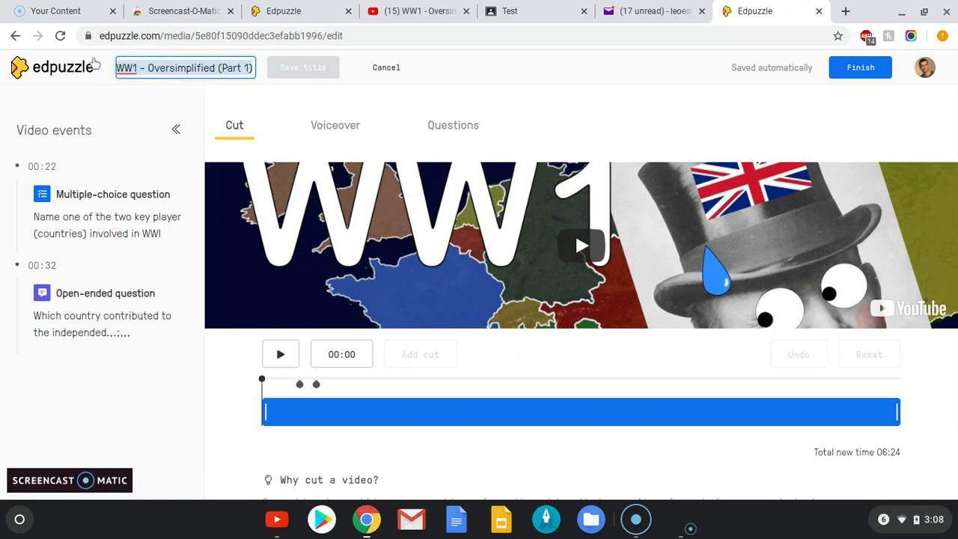
key("BackSpace")
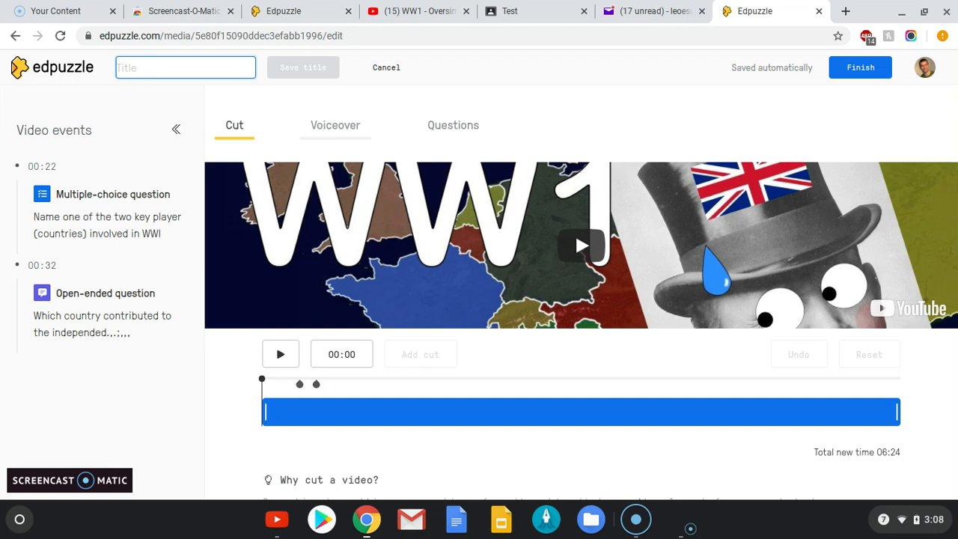
type("WWI QUestions")
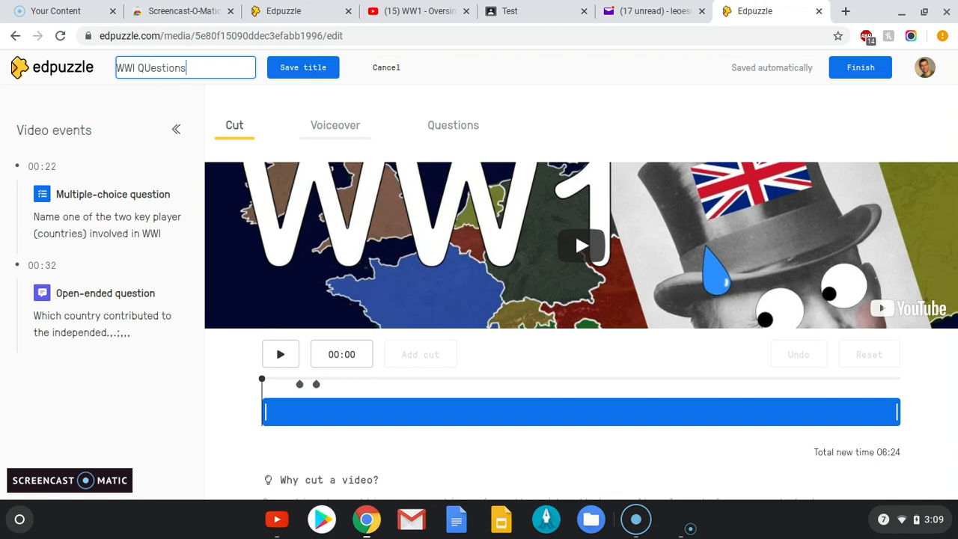
type(" lesson 5")
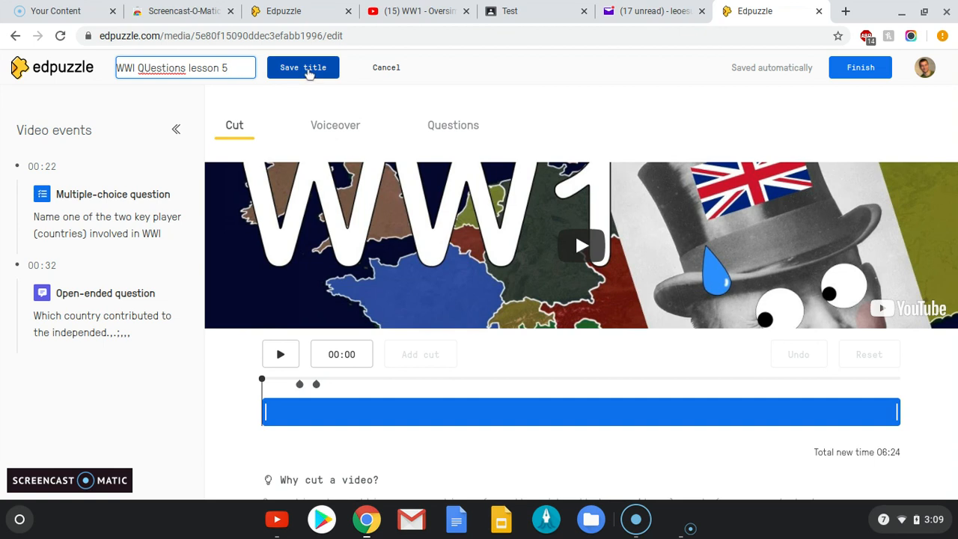
left_click(309, 69)
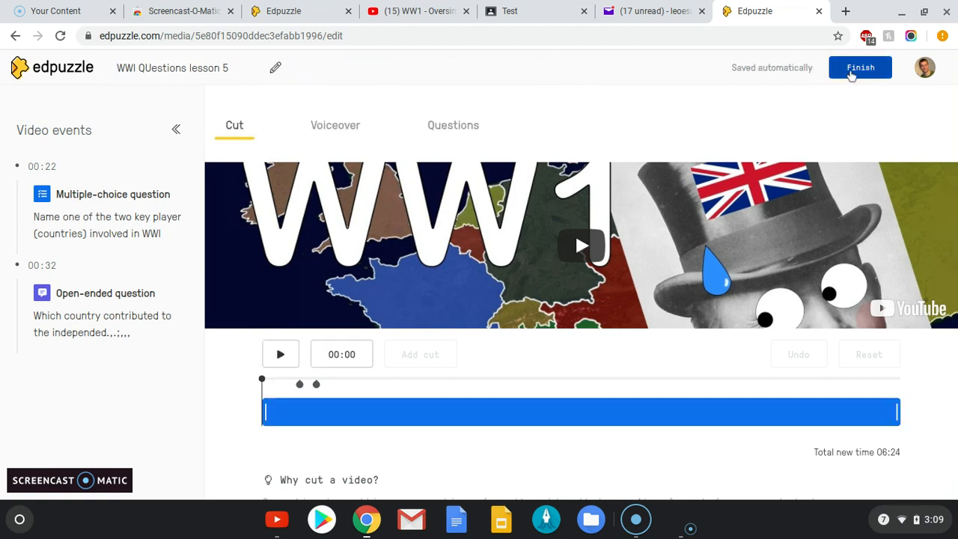
left_click(859, 68)
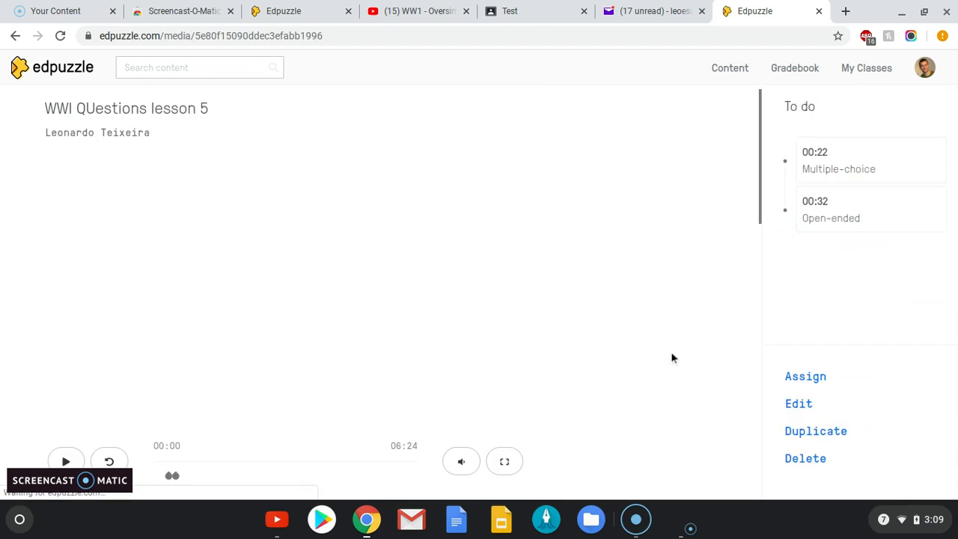
Scroll down the renamed video's page to the section with 268 other versions.
scroll(615, 230, "down", 3)
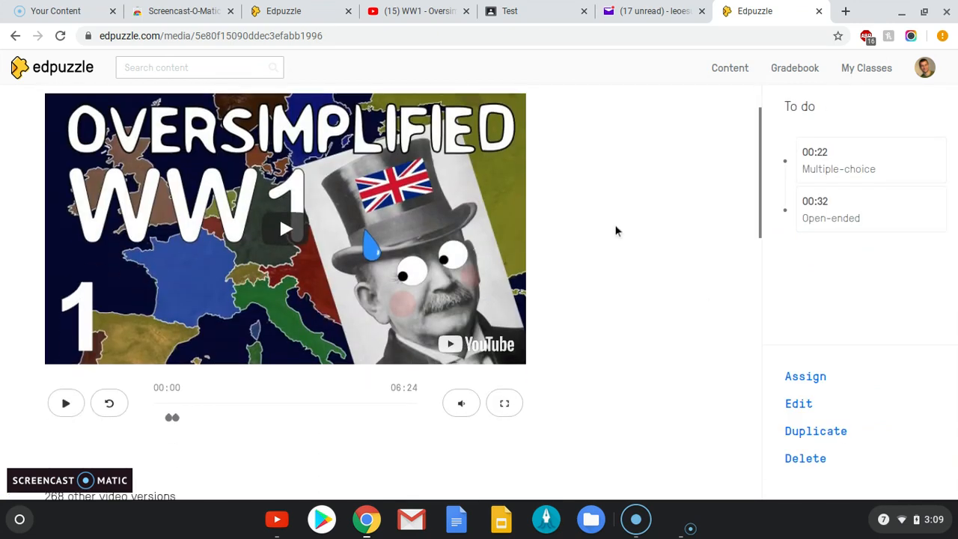
scroll(616, 231, "down", 3)
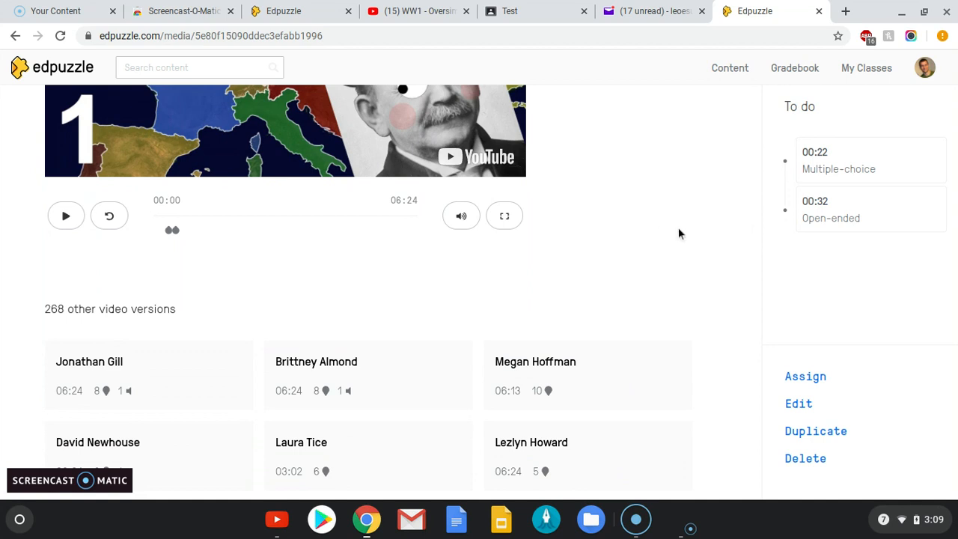
scroll(678, 229, "down", 1)
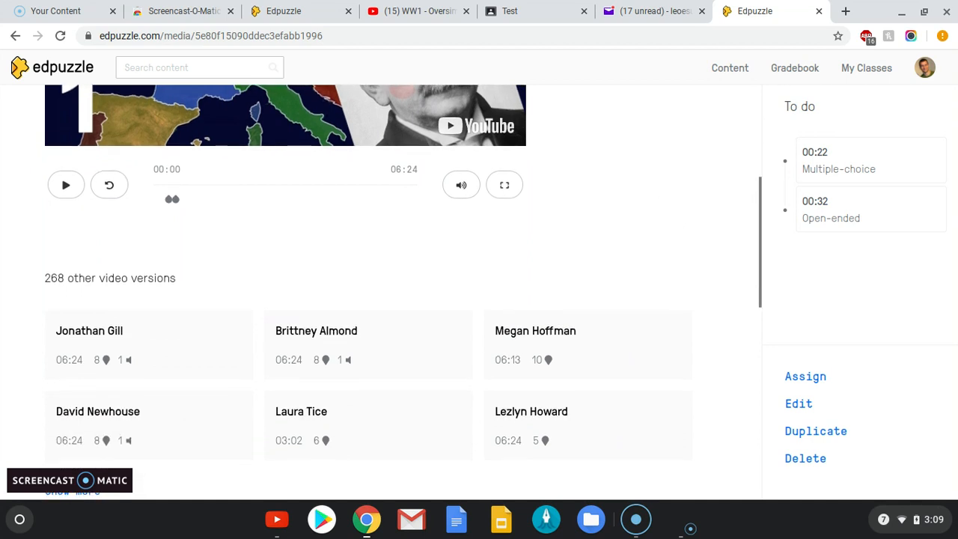
scroll(310, 292, "up", 1)
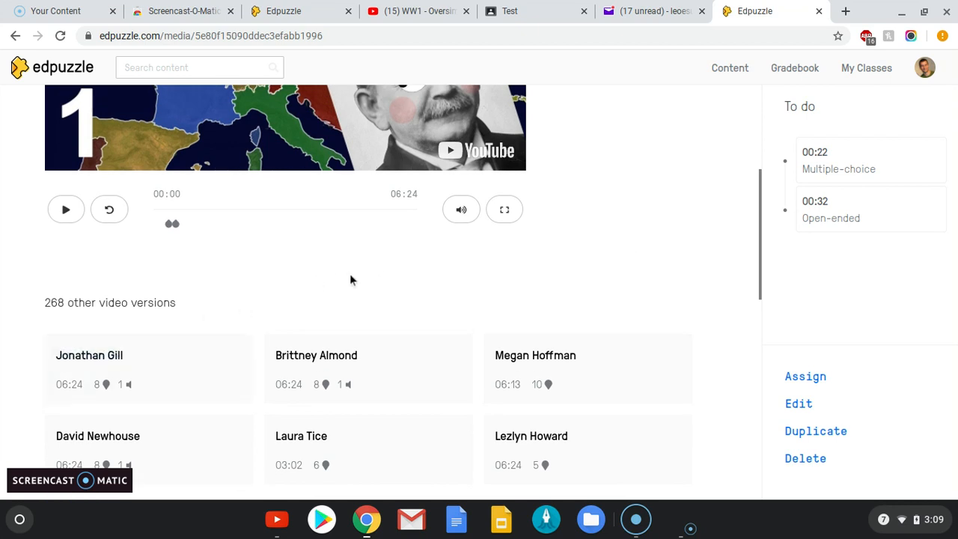
Open another teacher's version of the WW1 video and copy it into my content.
left_click(107, 361)
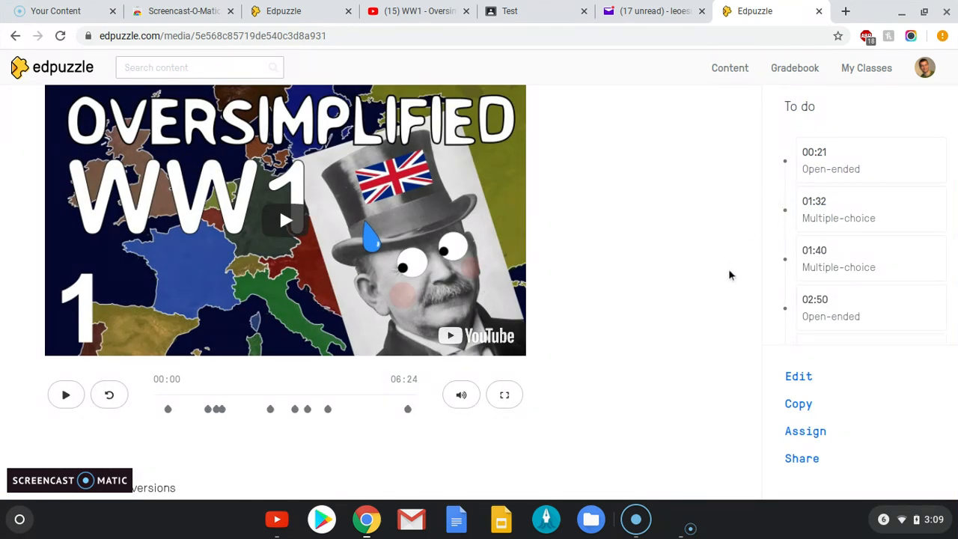
scroll(634, 324, "down", 2)
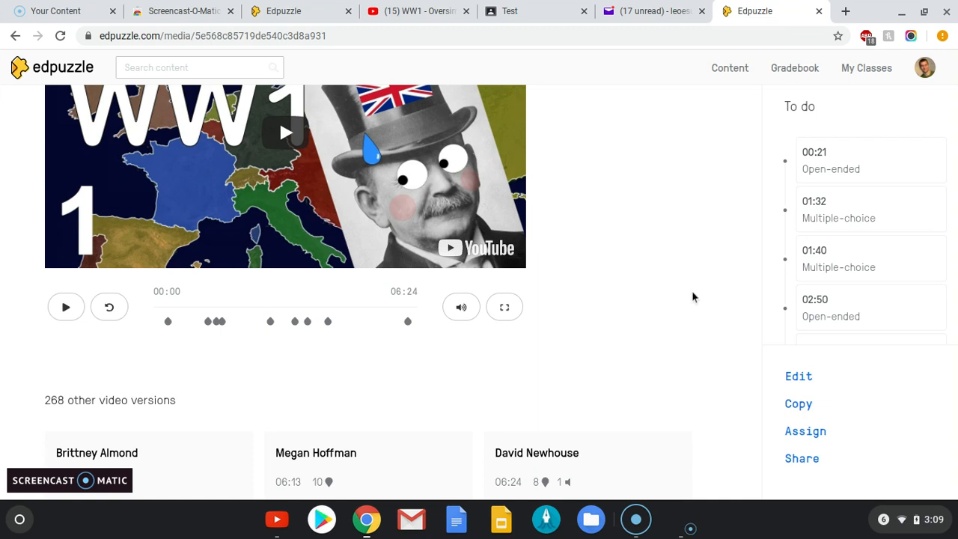
left_click(799, 405)
scroll(659, 350, "up", 3)
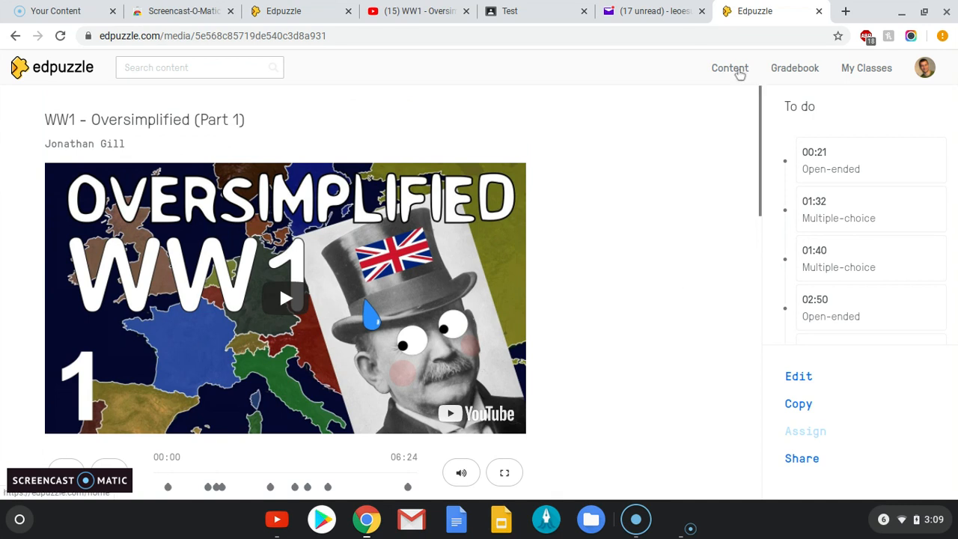
Go to Content, then My Content, to see both WW1 videos listed.
left_click(738, 72)
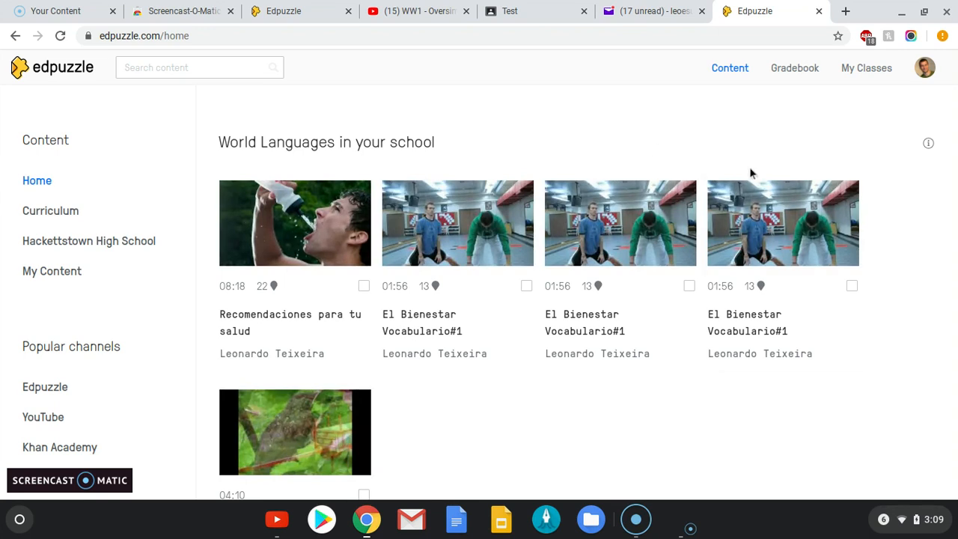
scroll(892, 235, "down", 4)
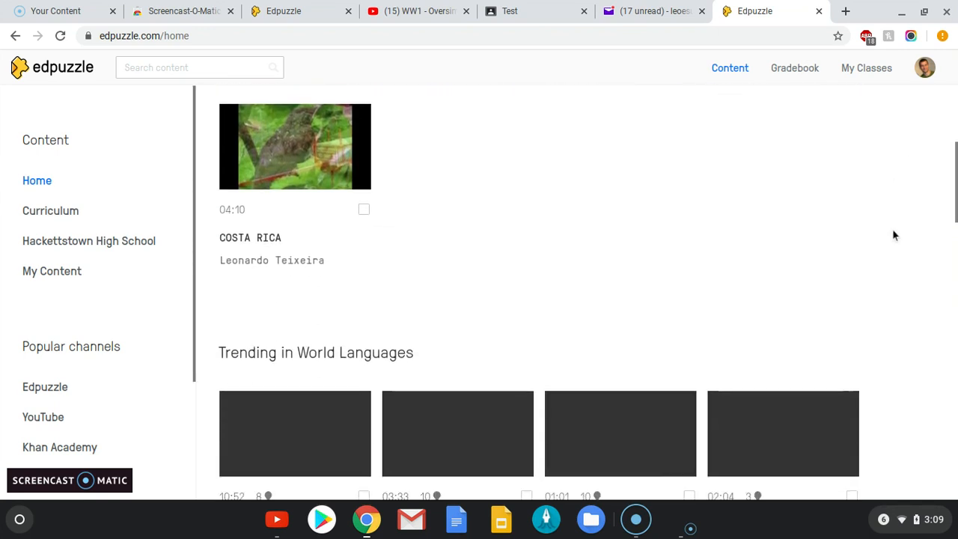
scroll(892, 235, "down", 2)
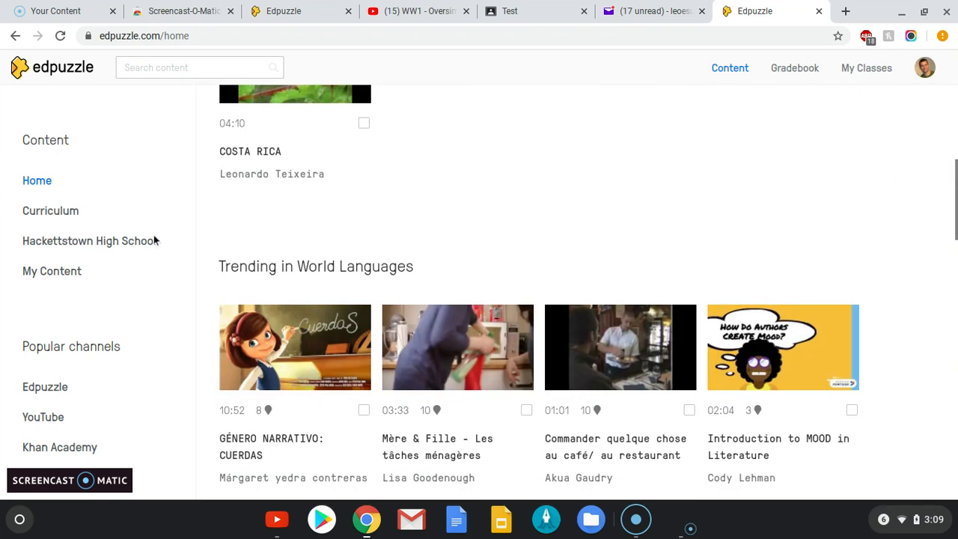
left_click(61, 273)
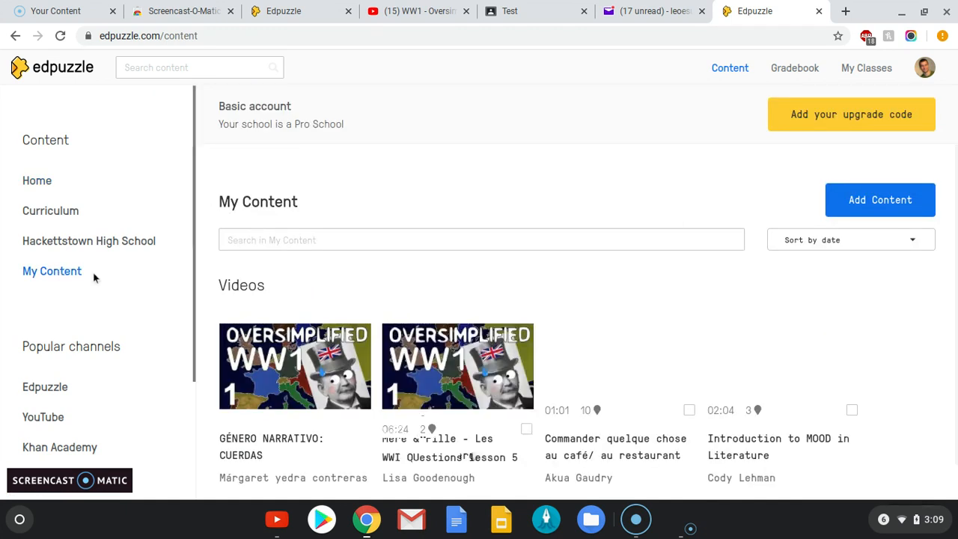
scroll(672, 311, "down", 1)
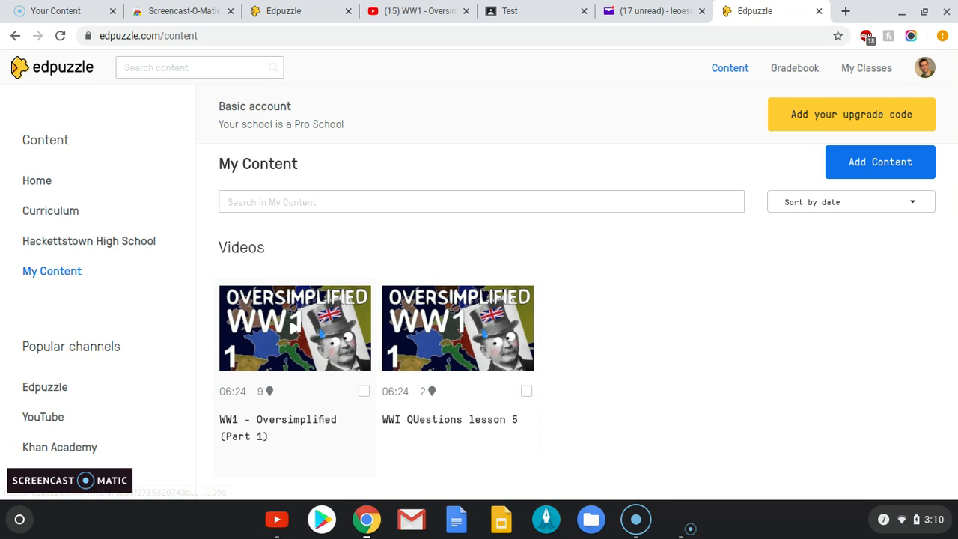
Open the copied WW1 - Oversimplified (Part 1) video, with questions from 00:21.
left_click(306, 353)
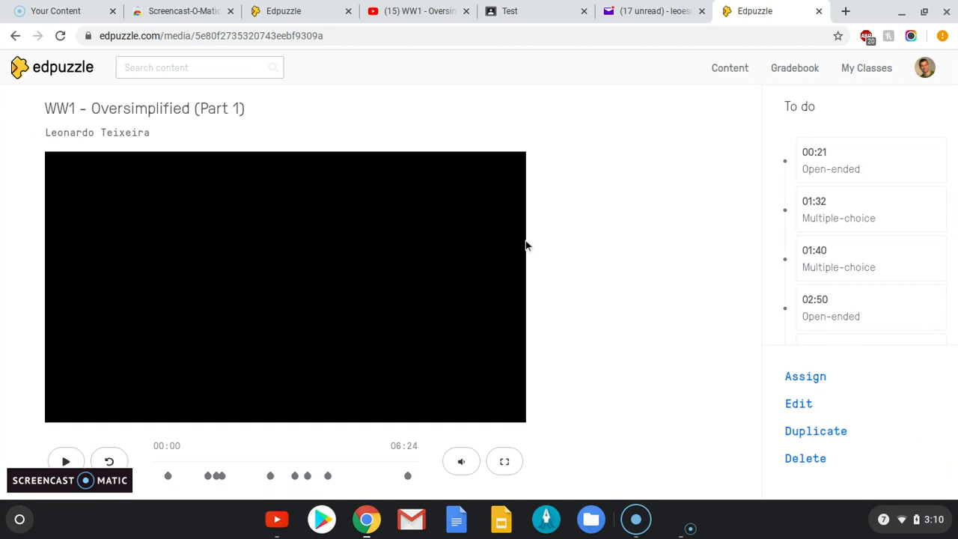
scroll(535, 246, "down", 1)
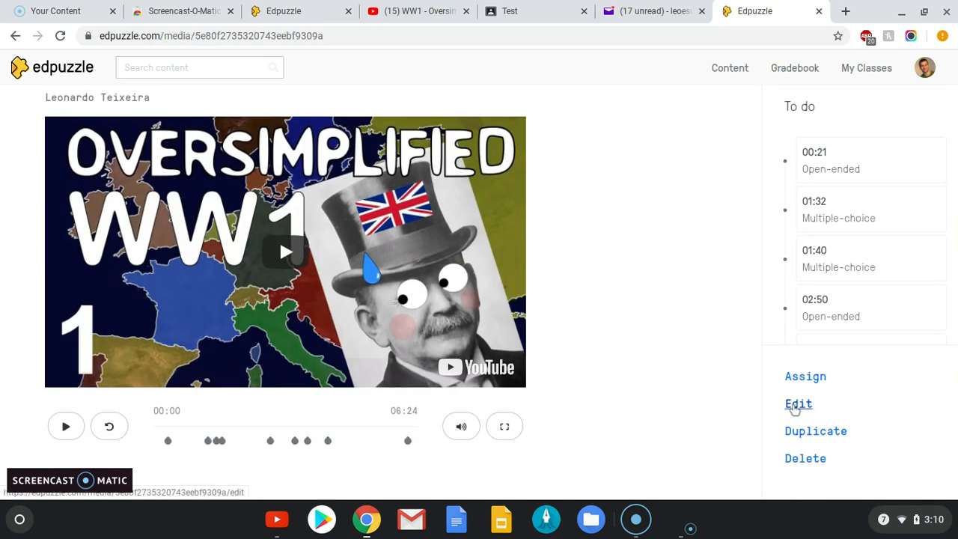
Open the copied WW1 - Oversimplified (Part 1) video in the editor and review its events through 06:10.
left_click(796, 403)
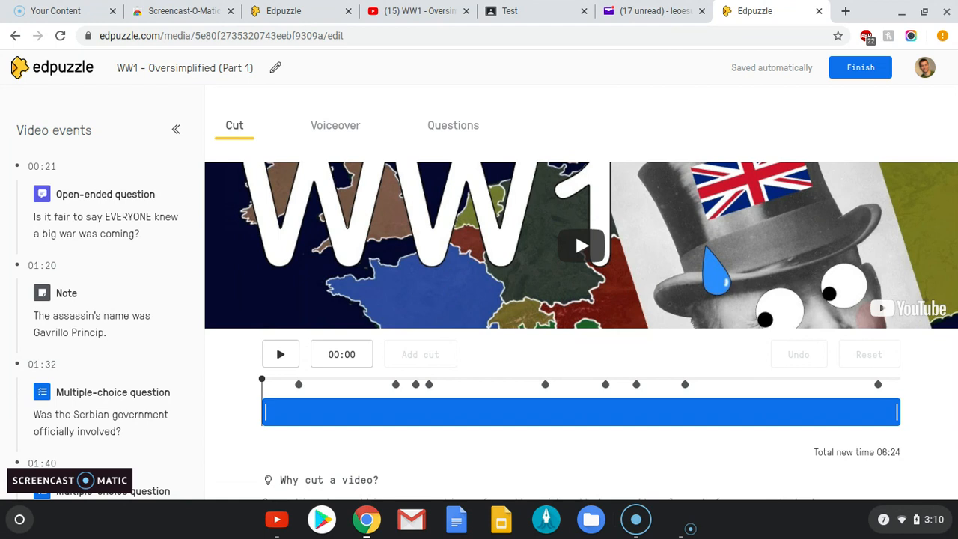
scroll(102, 292, "down", 2)
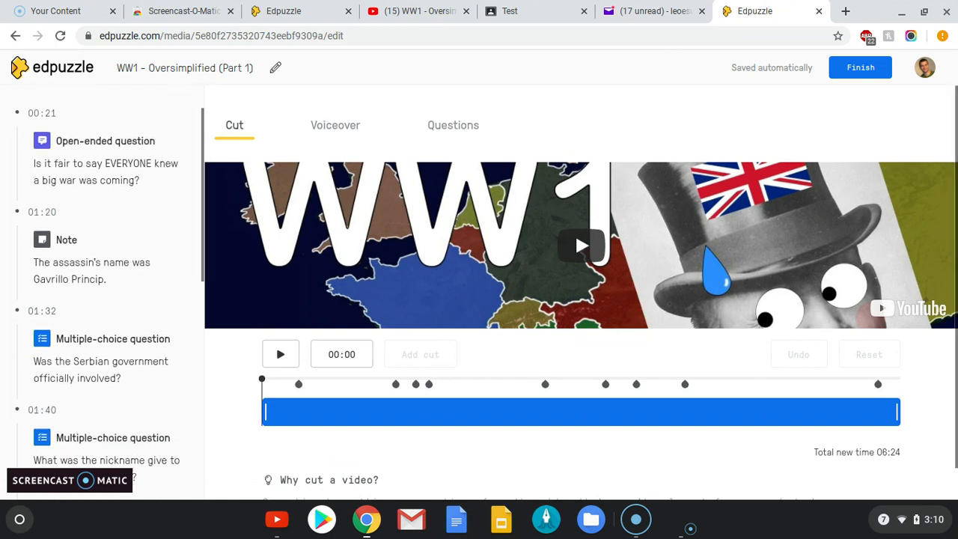
scroll(103, 292, "down", 2)
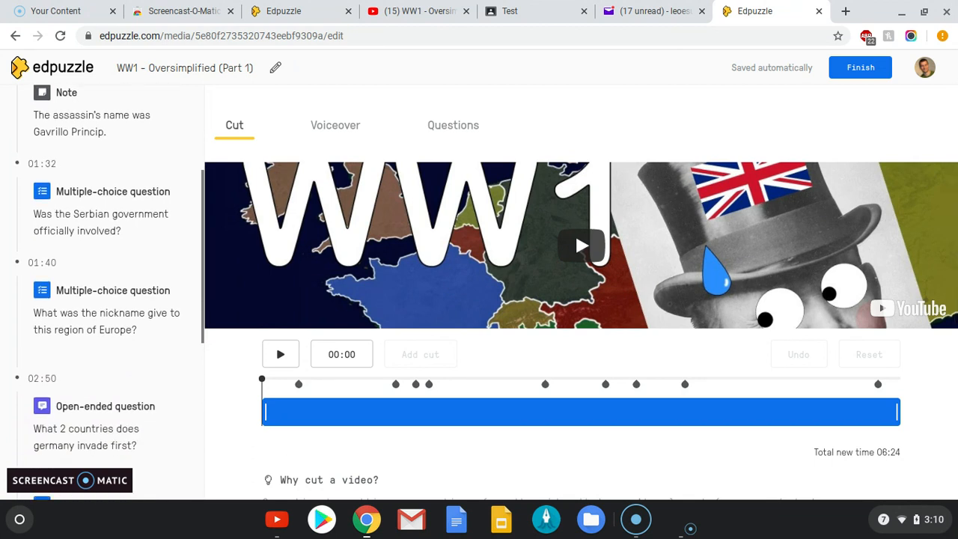
scroll(102, 292, "down", 4)
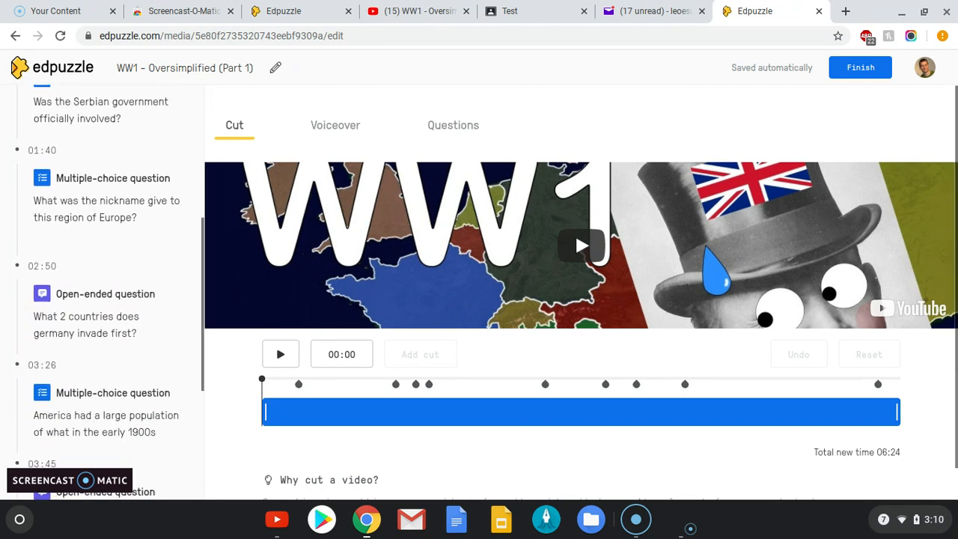
scroll(102, 292, "down", 3)
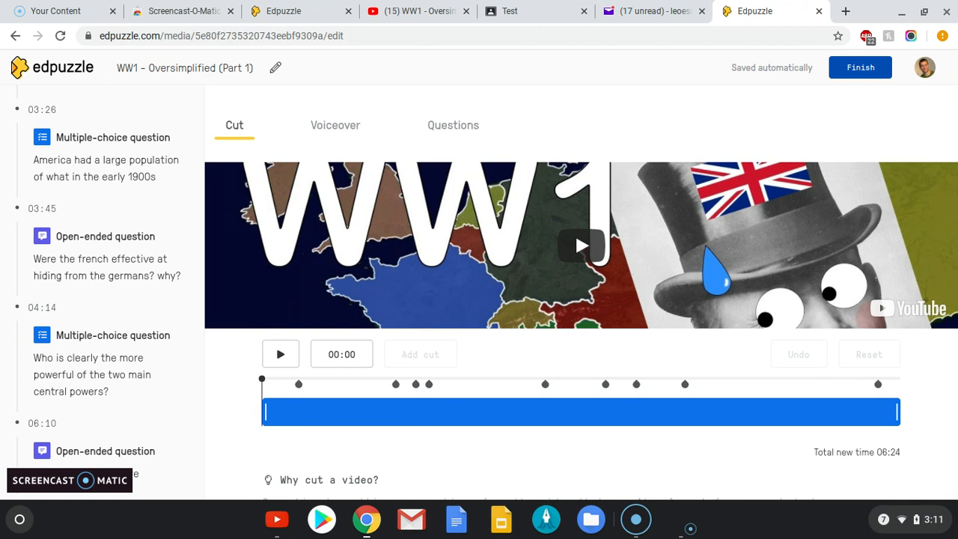
Finish editing, return to the WW1 video page, and open its Assign options.
left_click(855, 69)
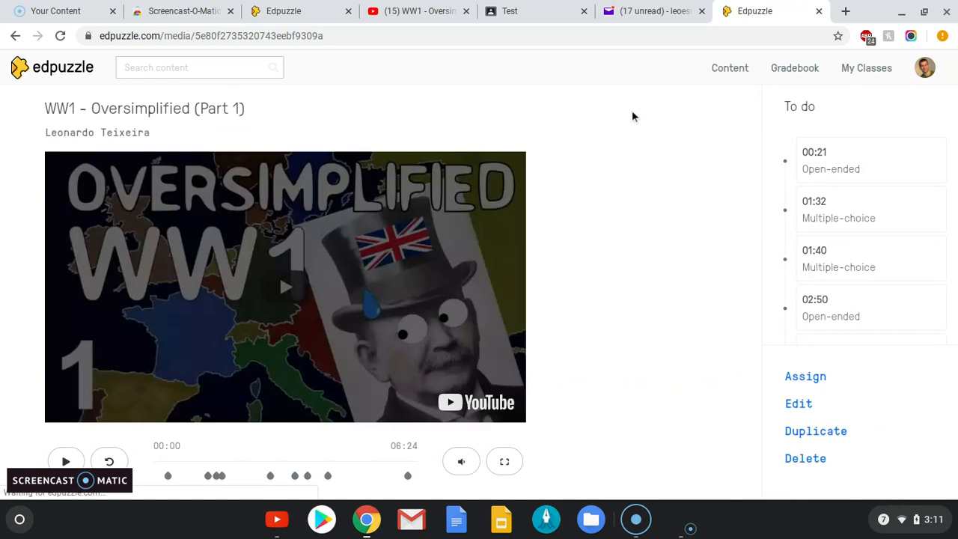
scroll(640, 151, "down", 1)
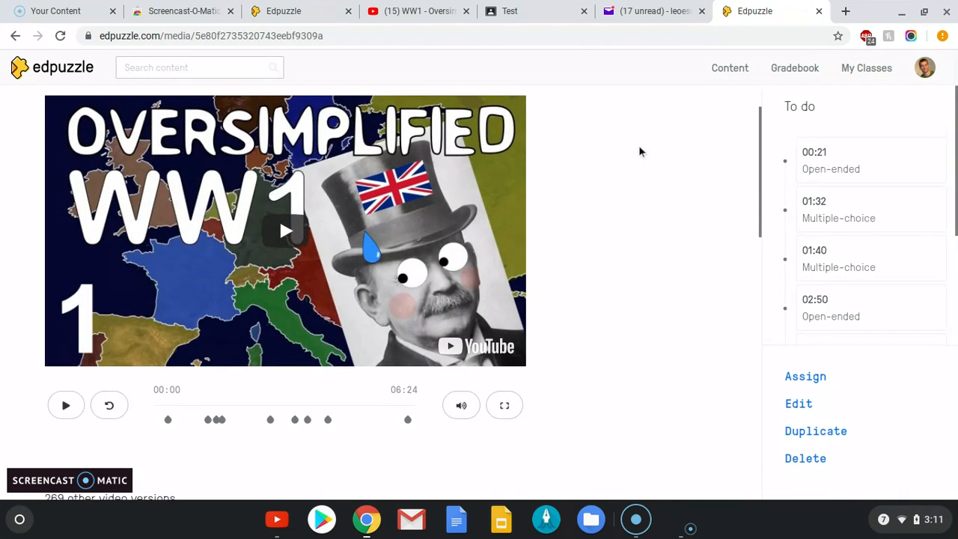
scroll(640, 151, "up", 1)
scroll(640, 151, "up", 1)
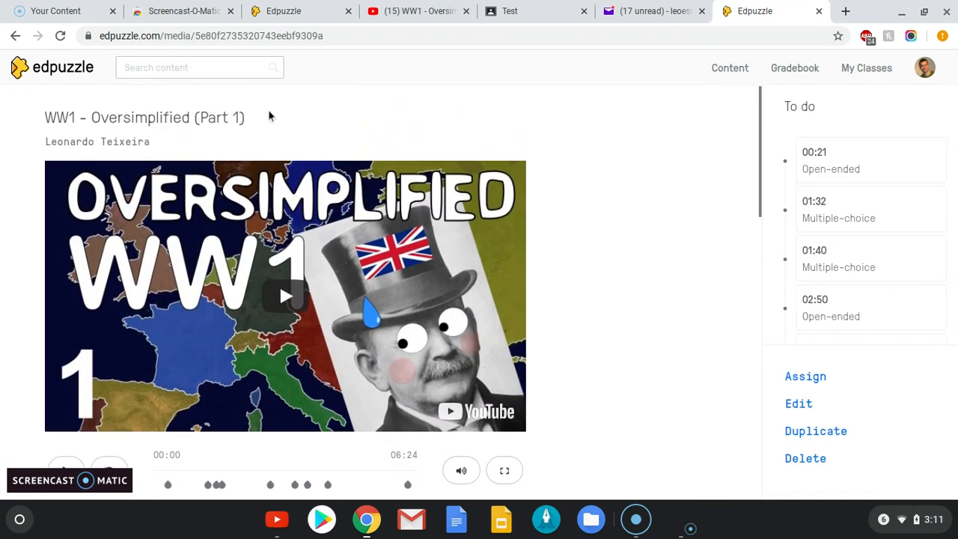
scroll(670, 186, "down", 1)
scroll(671, 186, "up", 1)
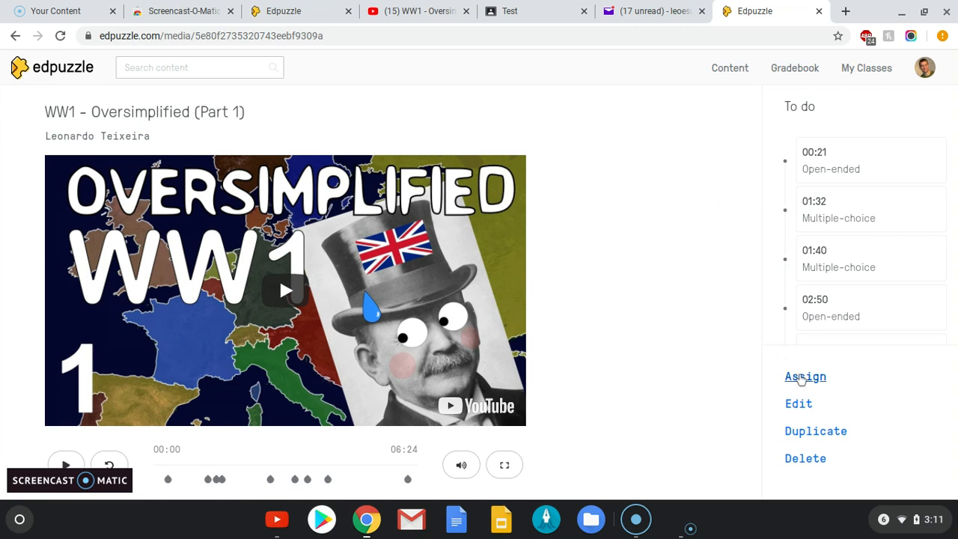
left_click(801, 378)
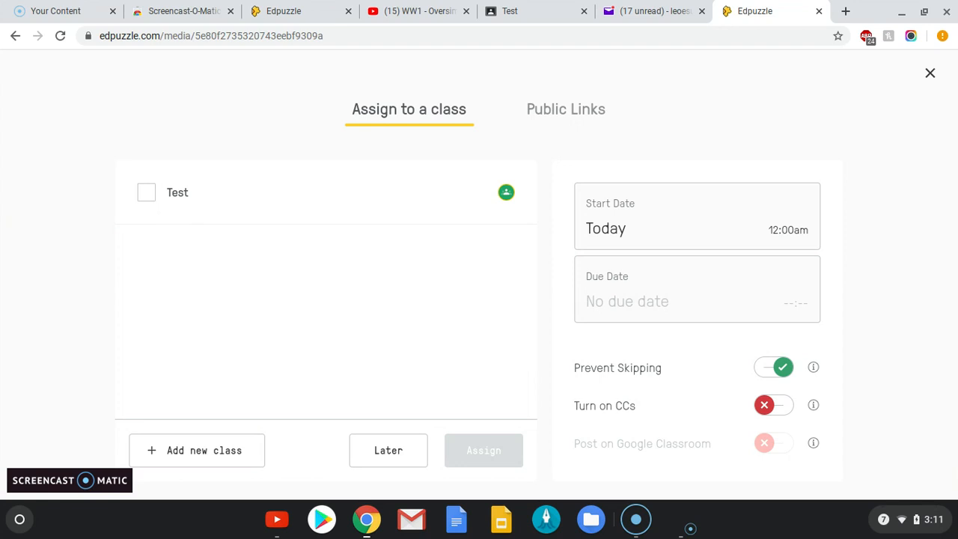
Tick the Test class, and delete the March 30 due date so it stays empty.
left_click(147, 194)
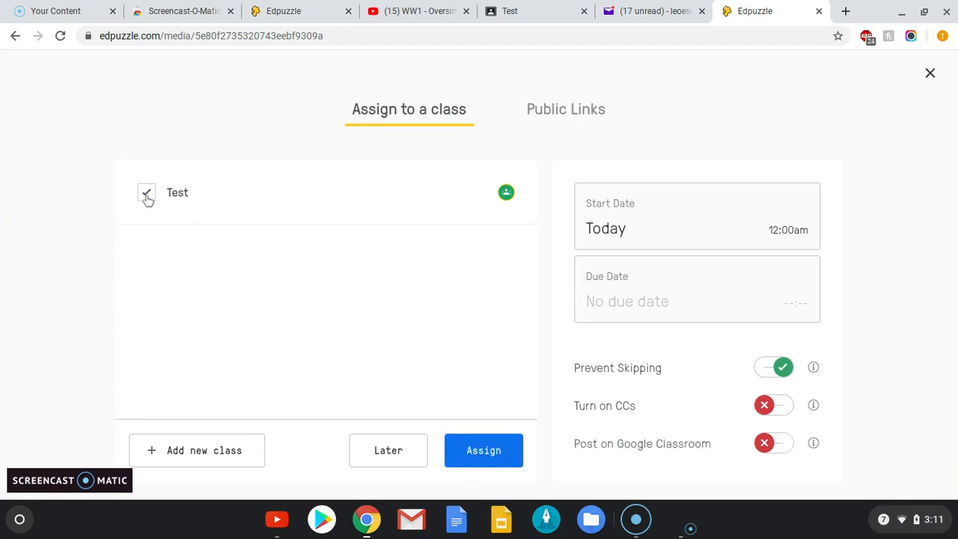
left_click(697, 298)
scroll(523, 405, "down", 1)
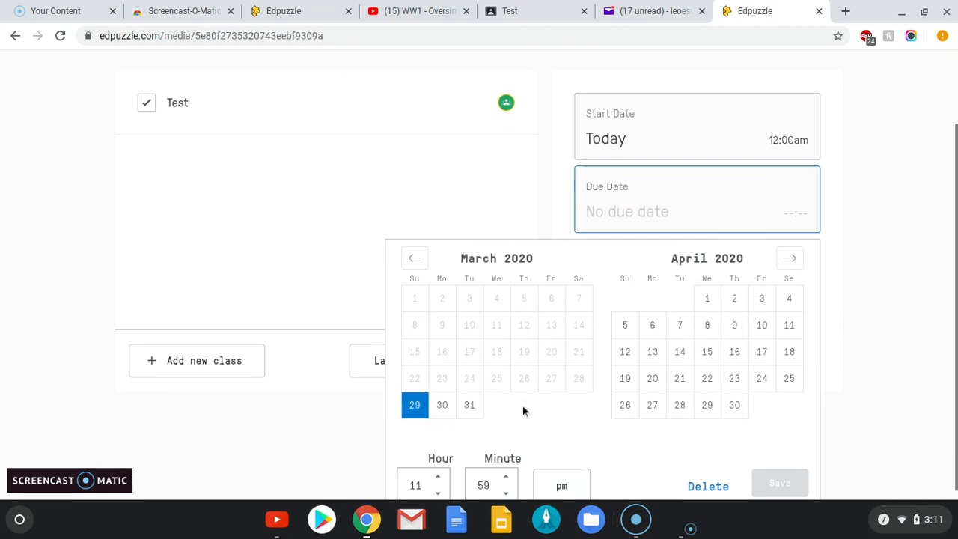
left_click(441, 408)
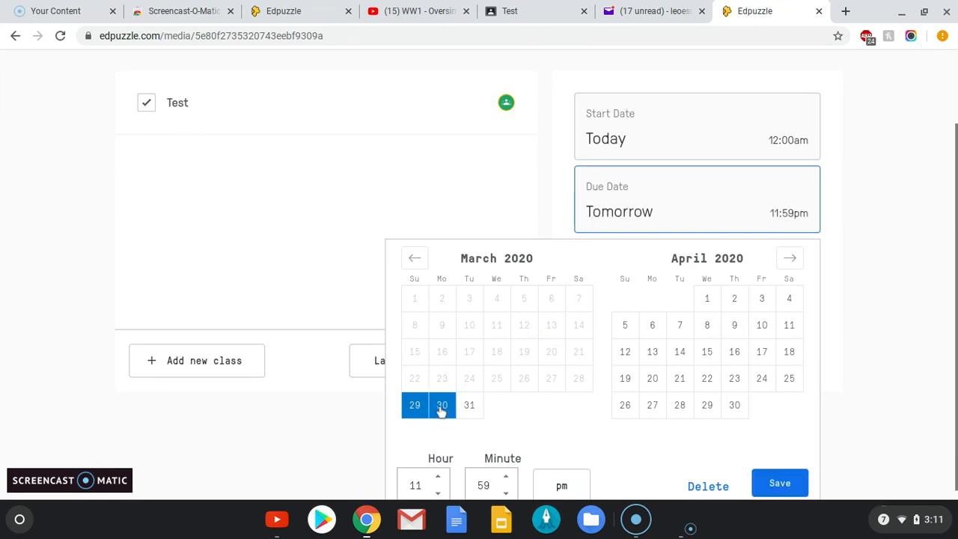
left_click(889, 198)
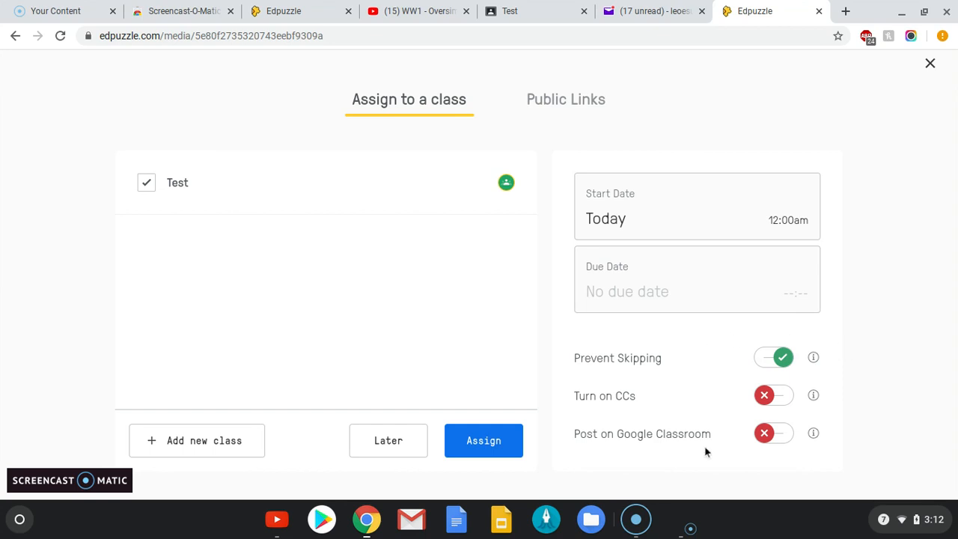
Turn on captions and Google Classroom posting, assign to Test, then go to the Classroom tab.
left_click(778, 399)
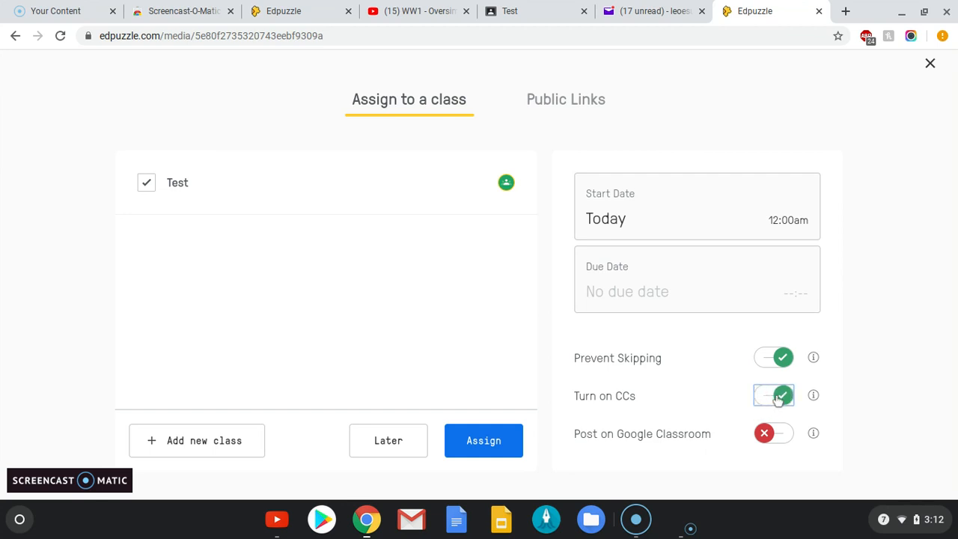
left_click(781, 442)
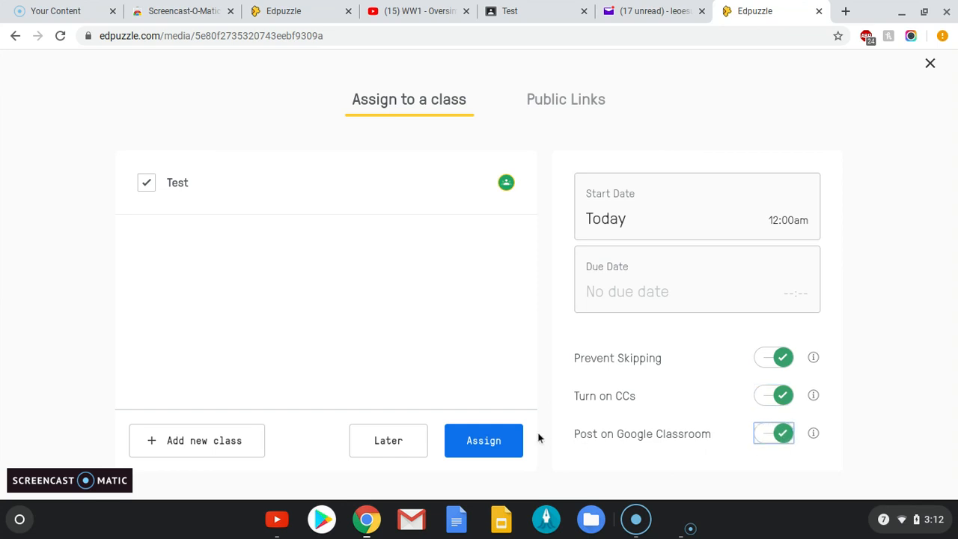
left_click(483, 443)
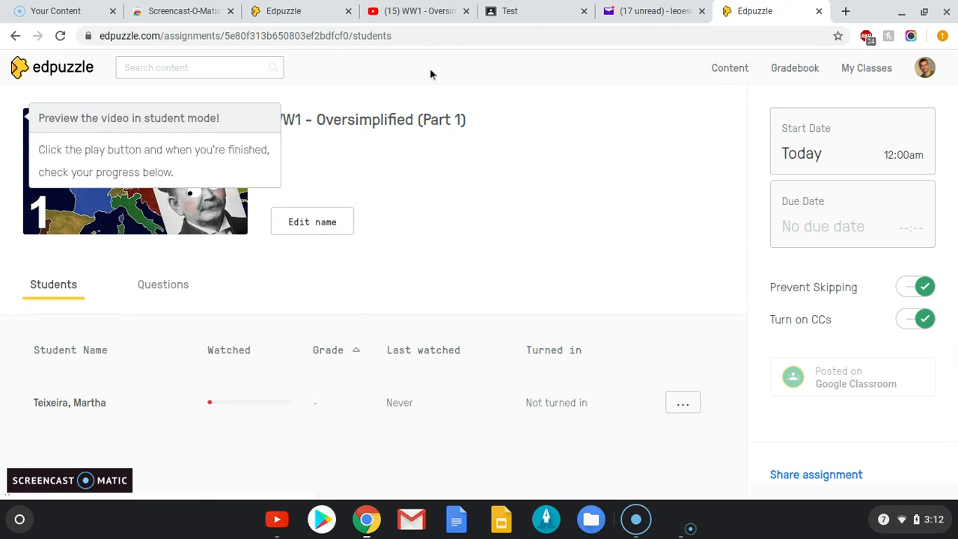
left_click(526, 22)
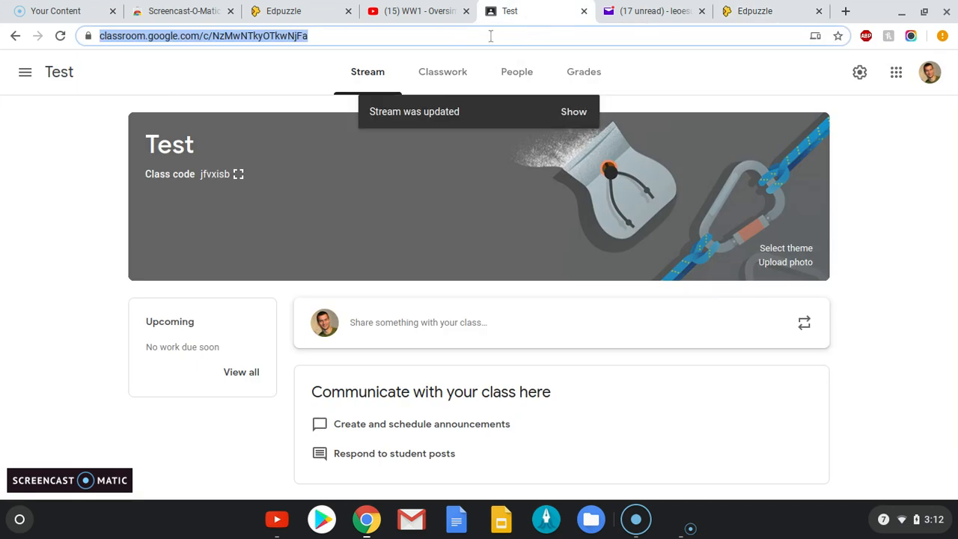
Reload the Classroom Test stream, check the Edpuzzle post's student work, and return to Edpuzzle.
key("Return")
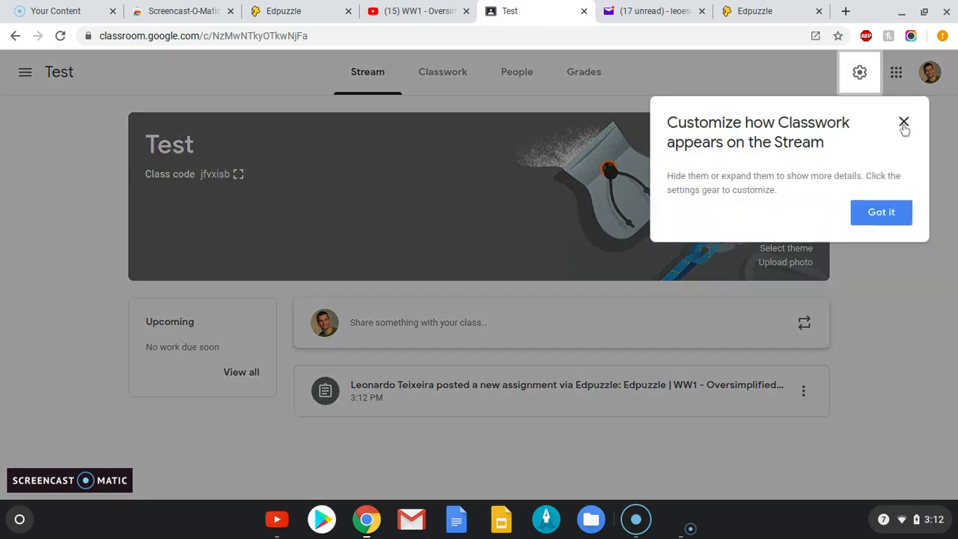
left_click(903, 124)
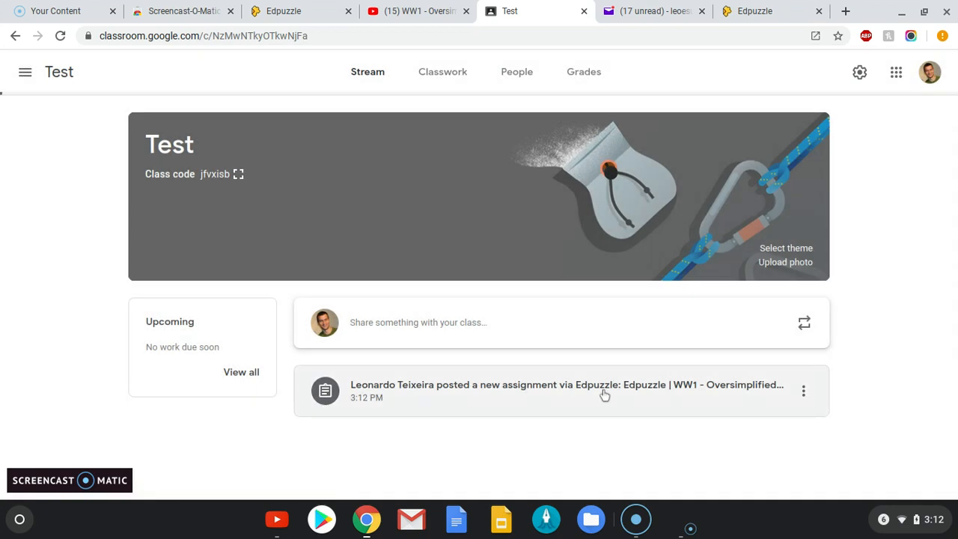
left_click(605, 396)
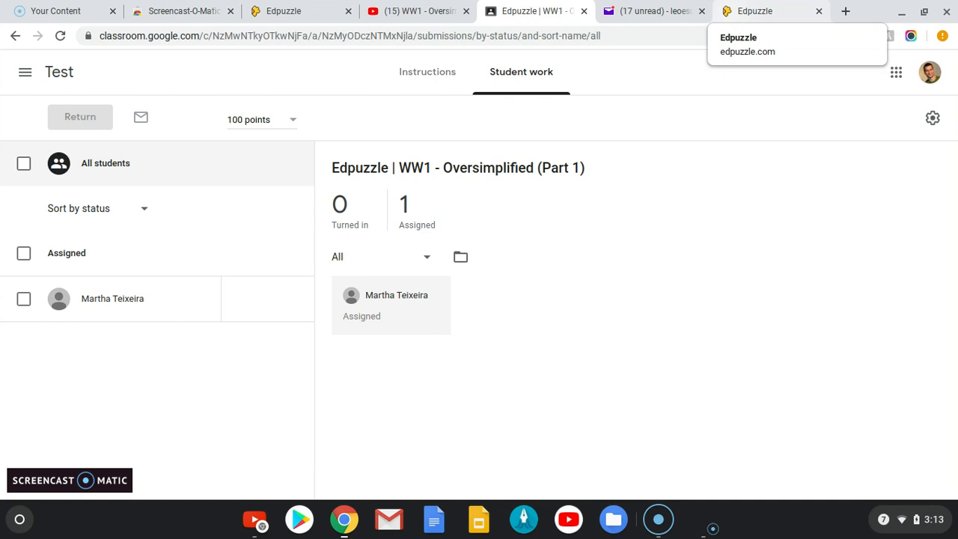
left_click(755, 12)
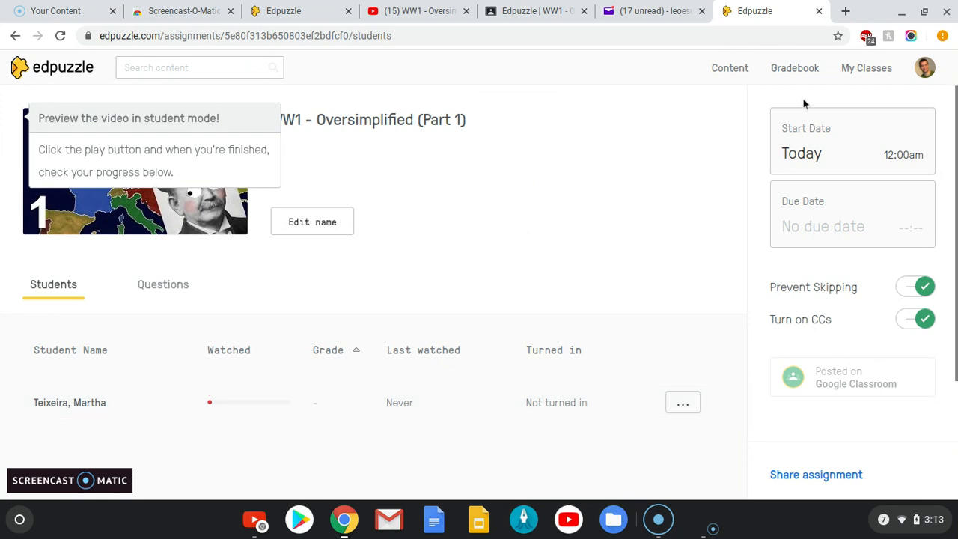
left_click(857, 69)
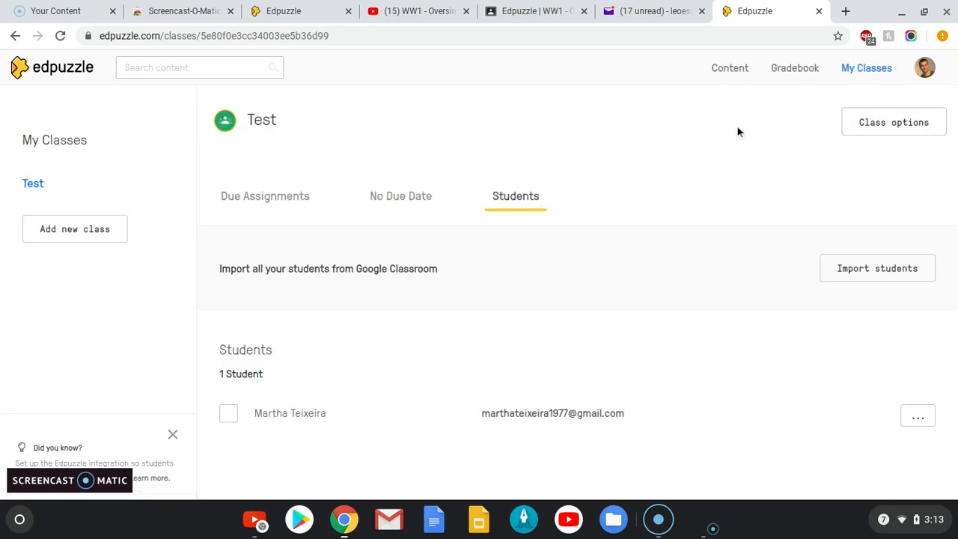
left_click(255, 200)
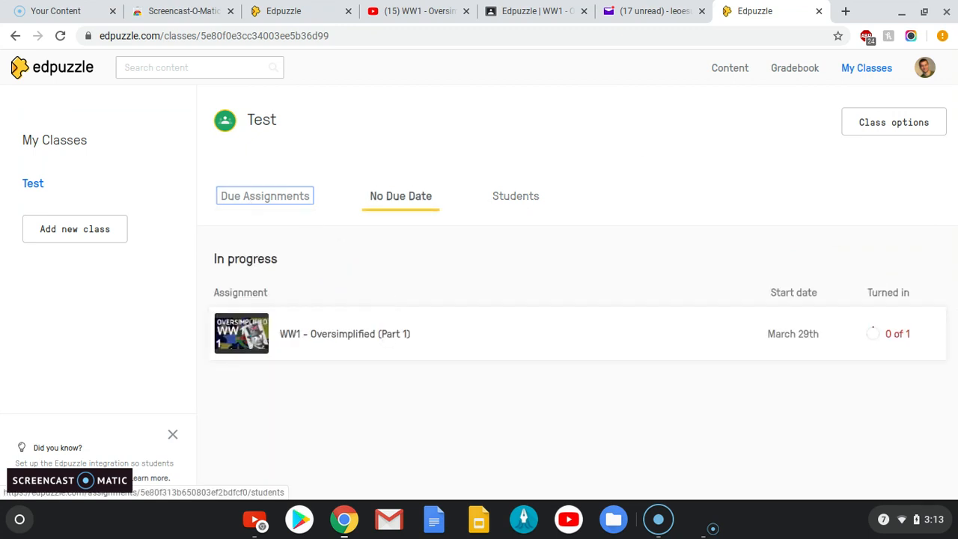
left_click(387, 337)
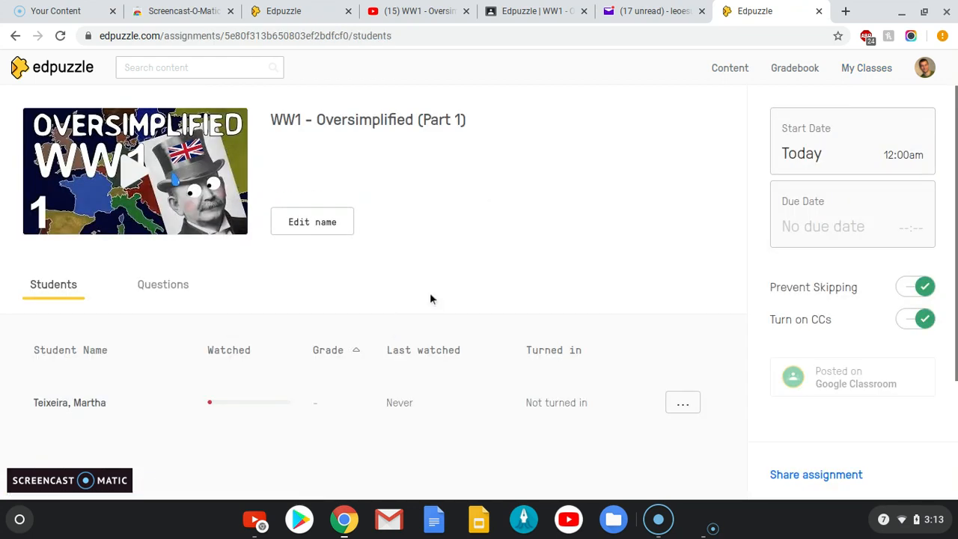
scroll(487, 262, "down", 1)
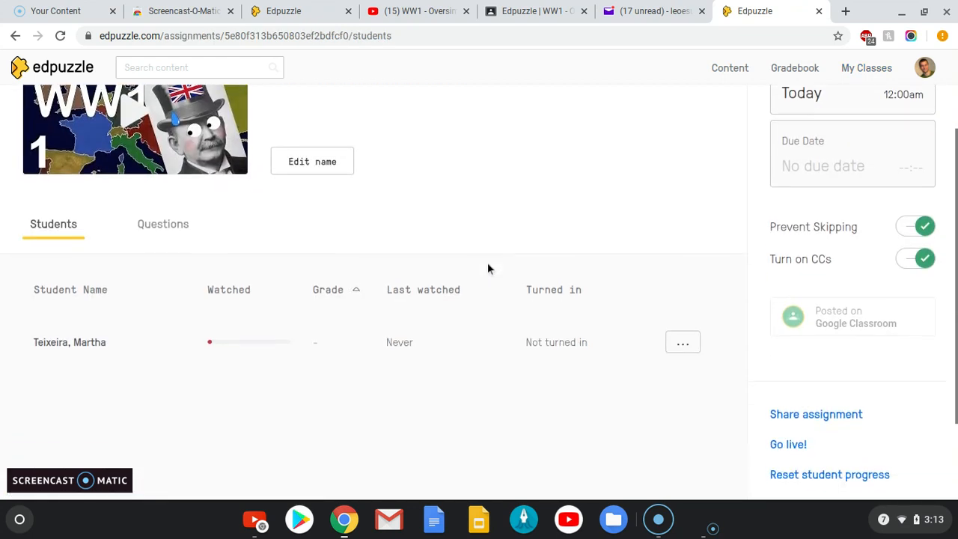
Review the student's progress report: 0% watched, 0 of 8 answered. Then return to the assignment.
left_click(100, 344)
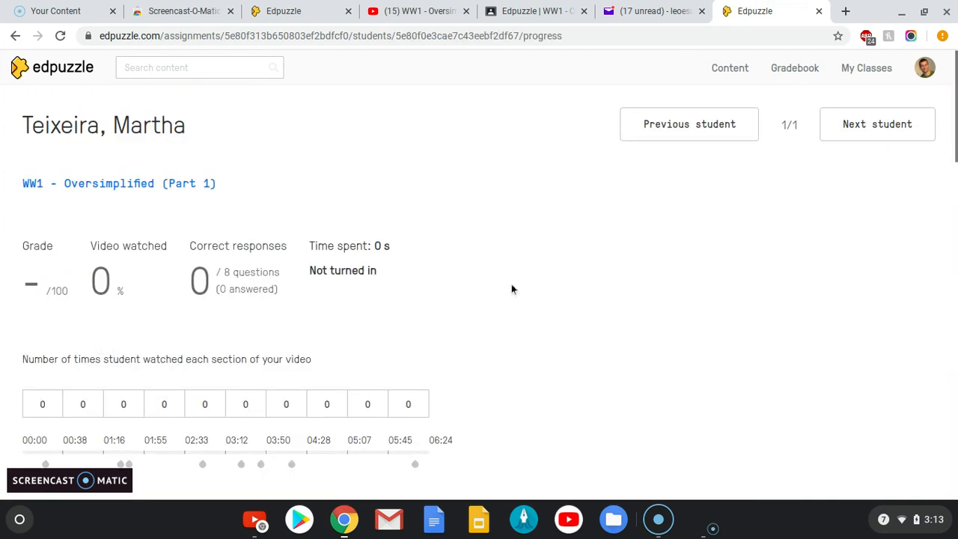
scroll(511, 289, "down", 5)
scroll(512, 283, "down", 3)
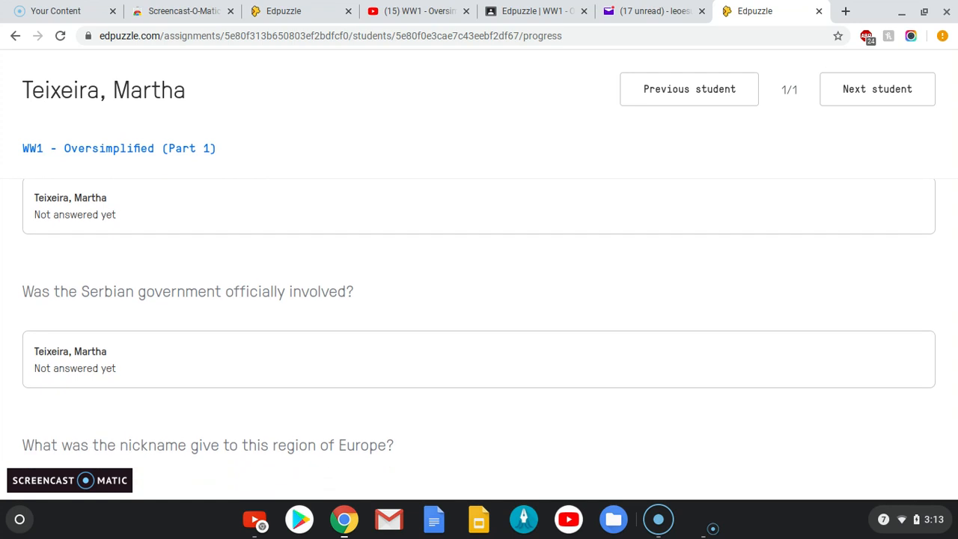
scroll(479, 310, "down", 5)
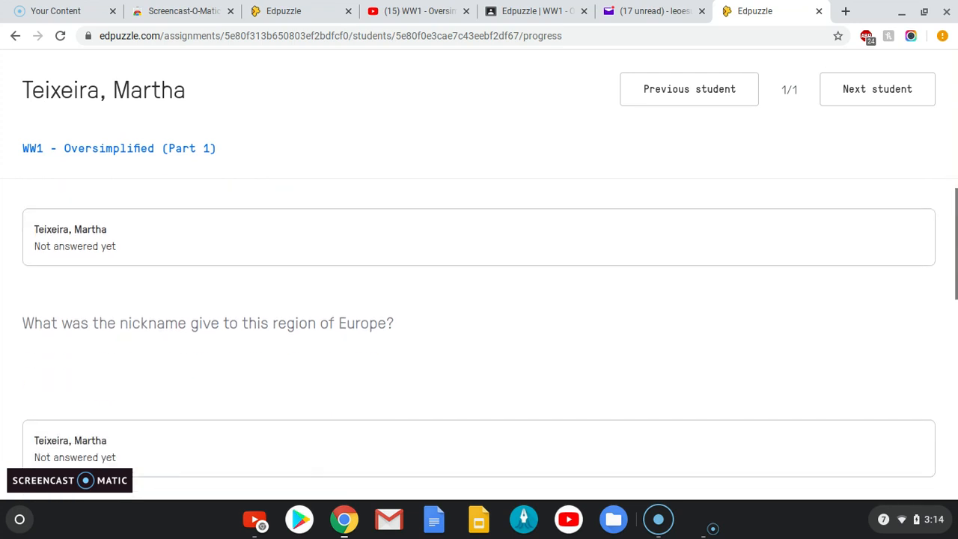
scroll(511, 289, "down", 3)
scroll(511, 289, "down", 3)
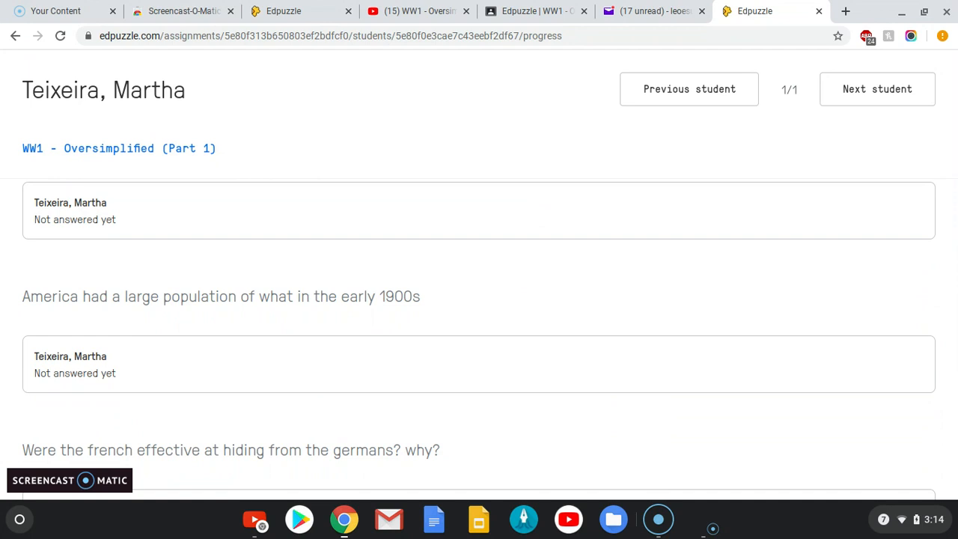
scroll(511, 289, "down", 3)
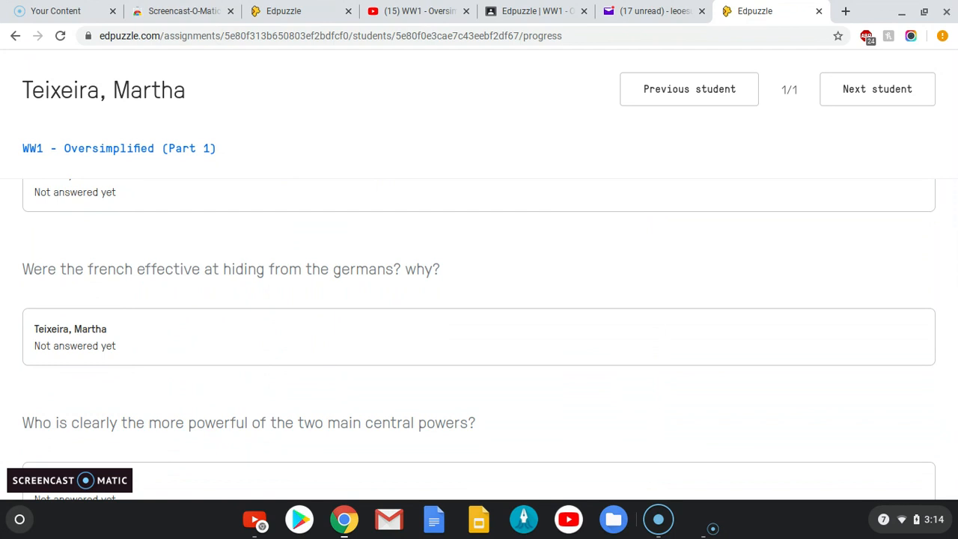
scroll(479, 314, "down", 3)
scroll(479, 315, "up", 10)
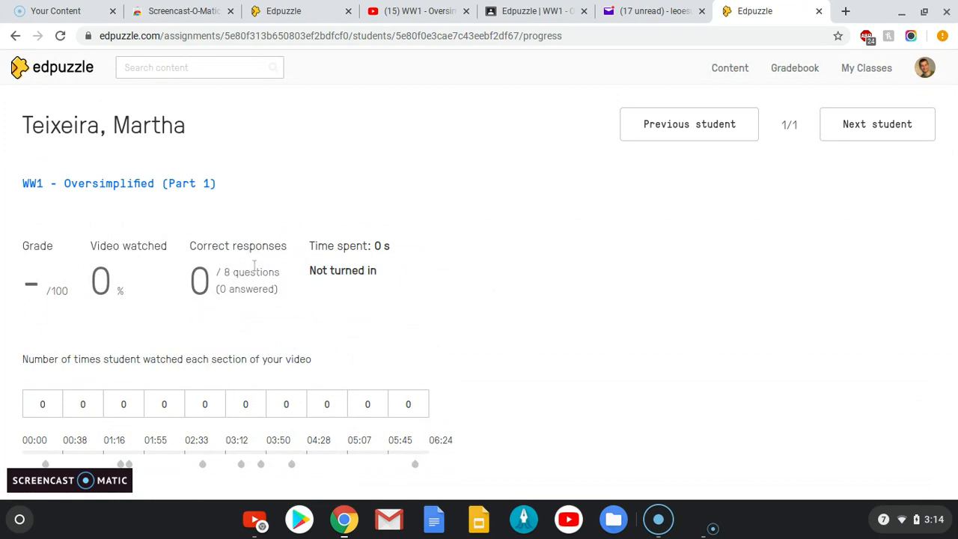
scroll(543, 280, "down", 5)
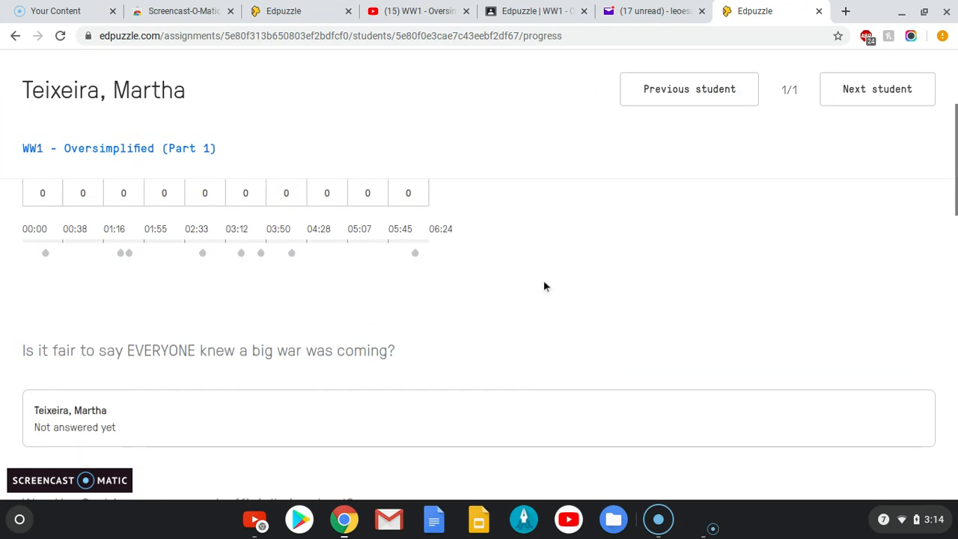
scroll(544, 285, "down", 2)
scroll(544, 286, "up", 5)
scroll(544, 286, "down", 10)
scroll(479, 299, "down", 3)
scroll(479, 337, "up", 10)
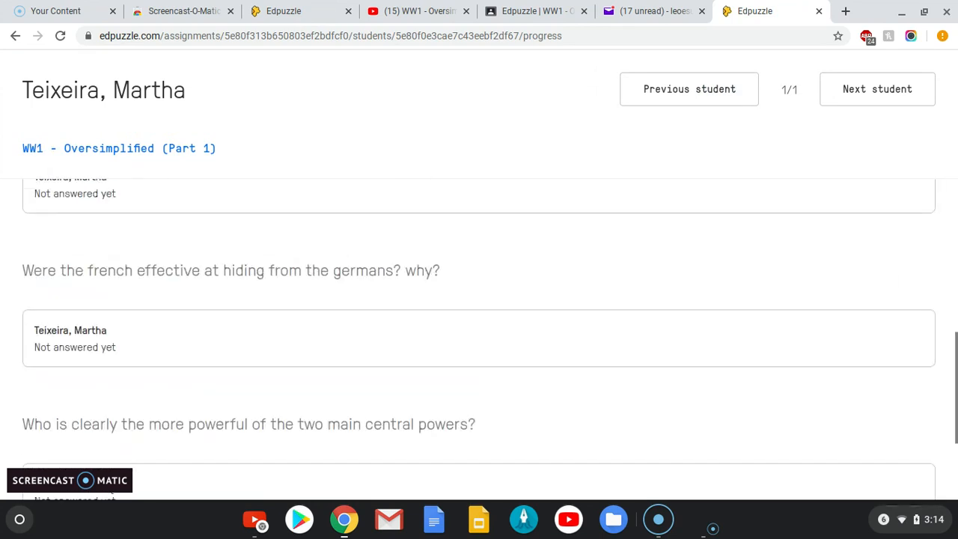
scroll(479, 337, "up", 3)
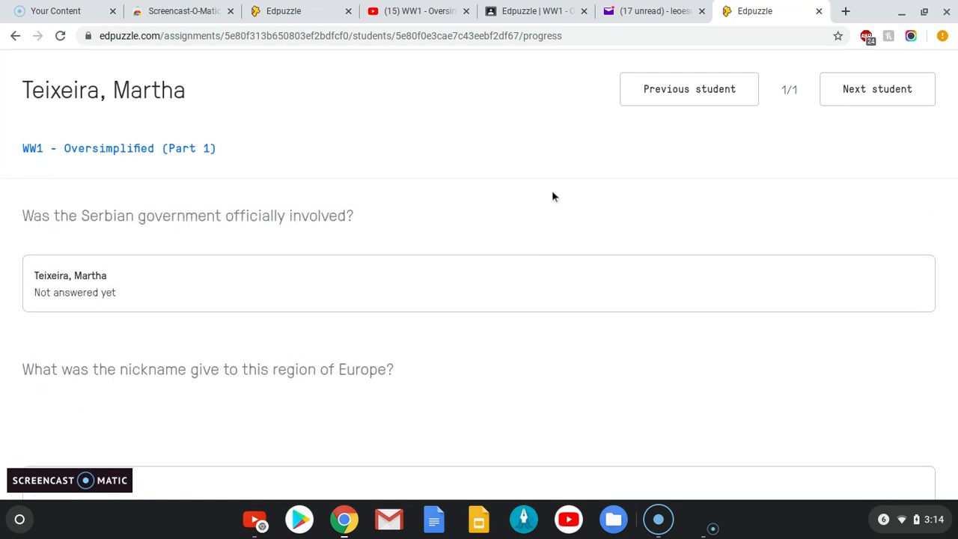
scroll(479, 336, "up", 5)
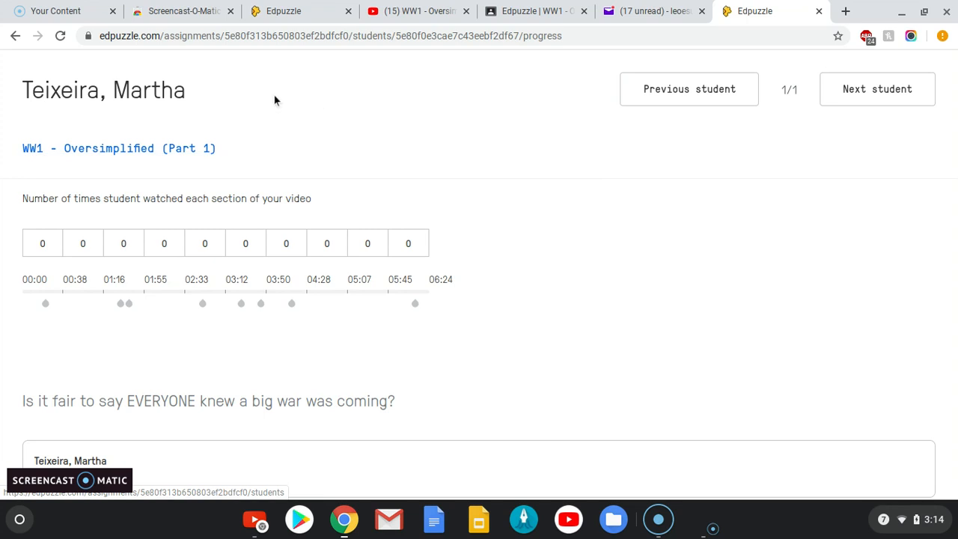
left_click(107, 152)
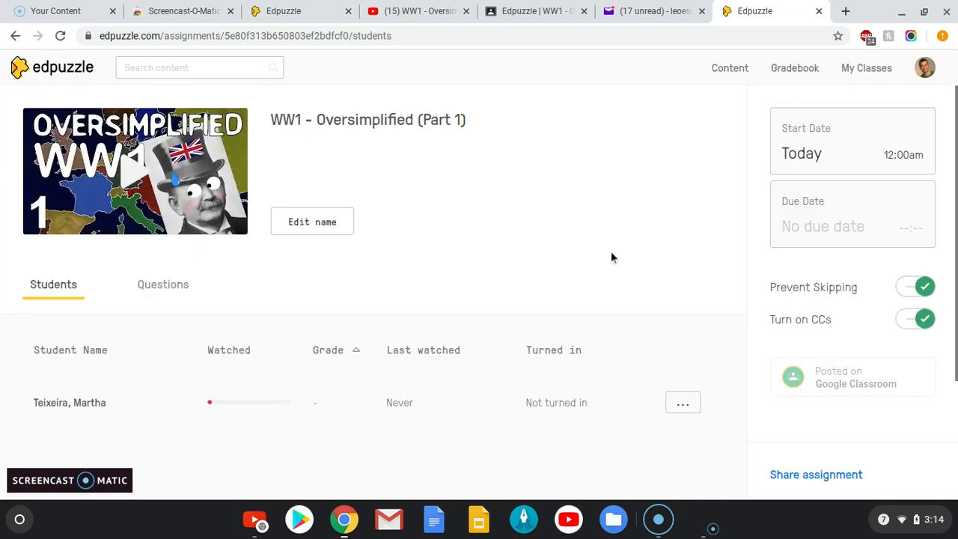
Scroll the WW1 assignment overview to check the student shows 0% watched and not turned in.
scroll(611, 254, "down", 1)
scroll(611, 254, "down", 1)
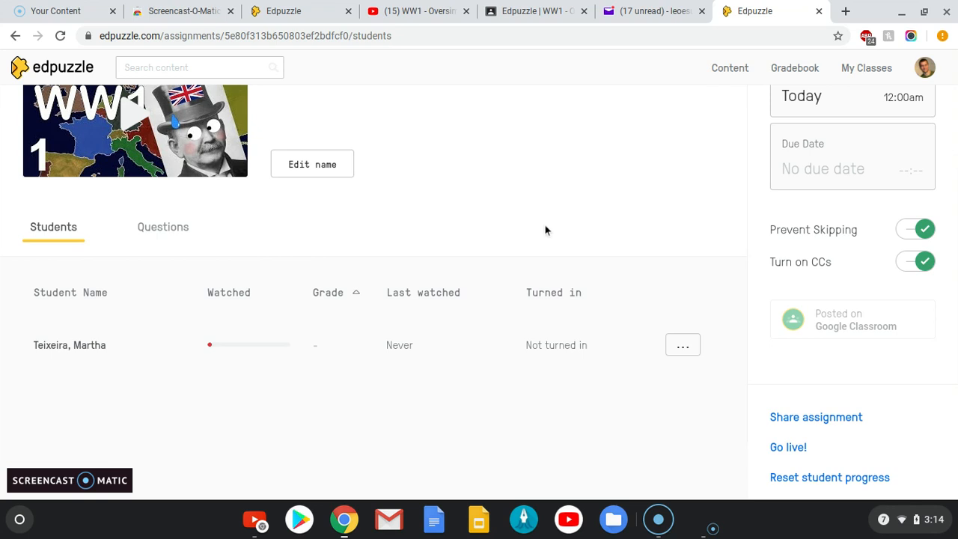
scroll(545, 229, "down", 1)
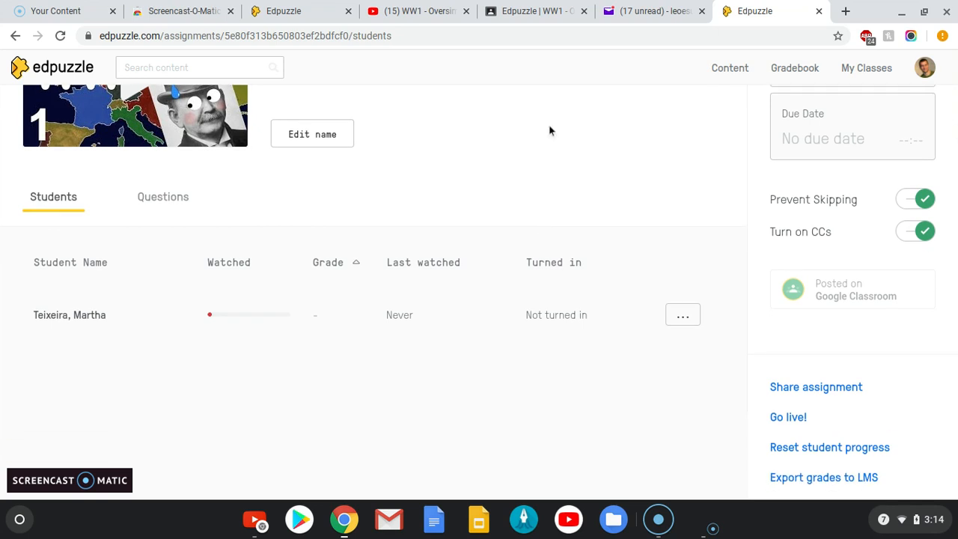